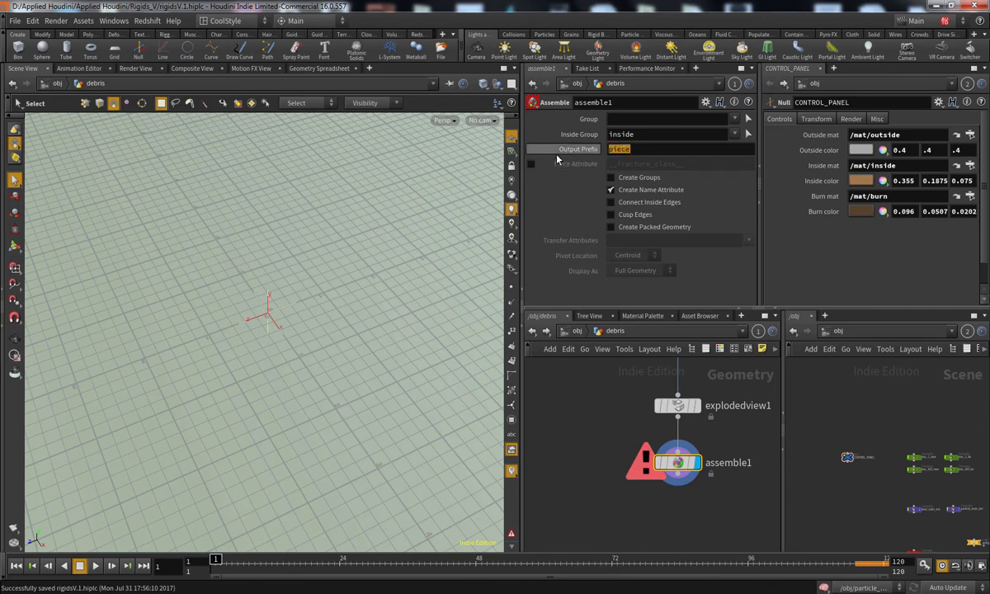
# Set the assemble node's output prefix to fracture_piece and inspect the attributes coming out of explodedview1
pyautogui.write('fracture_')
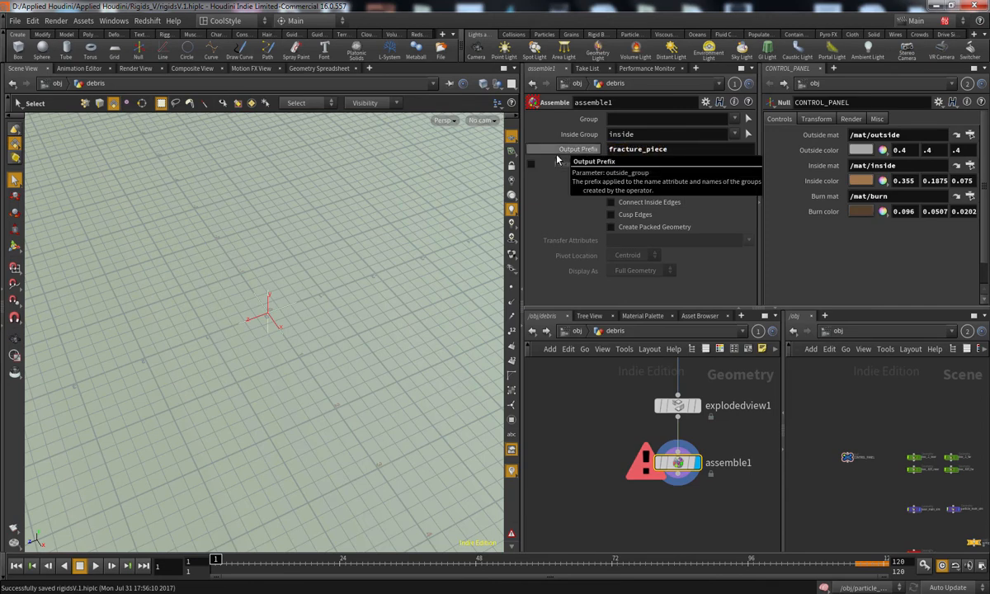
pyautogui.moveTo(656, 456); pyautogui.dragTo(645, 423, button='middle')
pyautogui.moveTo(678, 430); pyautogui.dragTo(684, 461)
pyautogui.moveTo(710, 426); pyautogui.dragTo(686, 464, button='middle')
pyautogui.middleClick(650, 408)
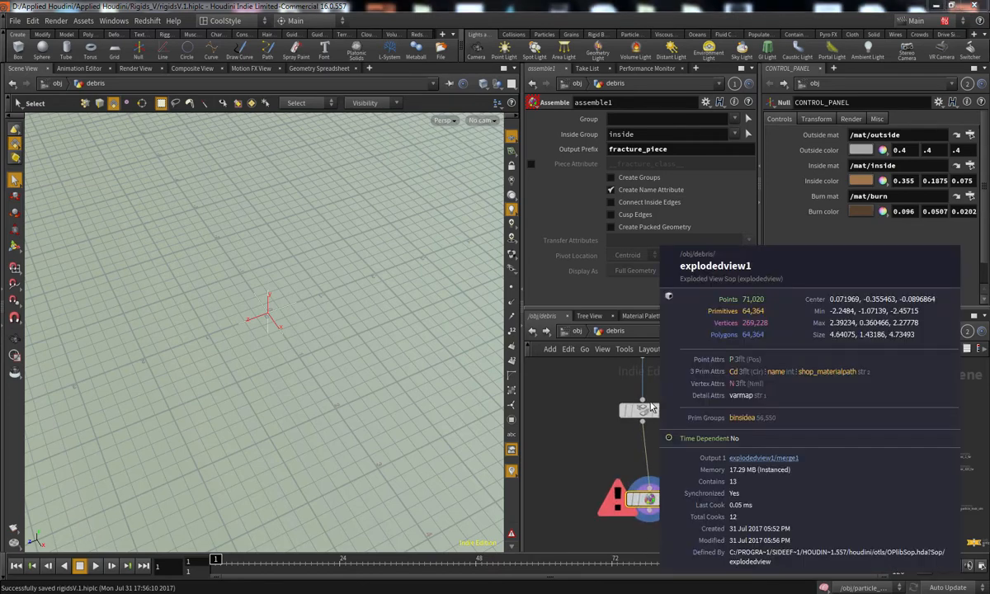
# Insert an Attribute Delete node between explodedview1 and assemble1 that removes the primitive attribute name
pyautogui.press('Tab')
pyautogui.write('att')
pyautogui.press('Down')
pyautogui.press('Down')
pyautogui.press('Down')
pyautogui.press('Down')
pyautogui.press('Down')
pyautogui.press('Return')
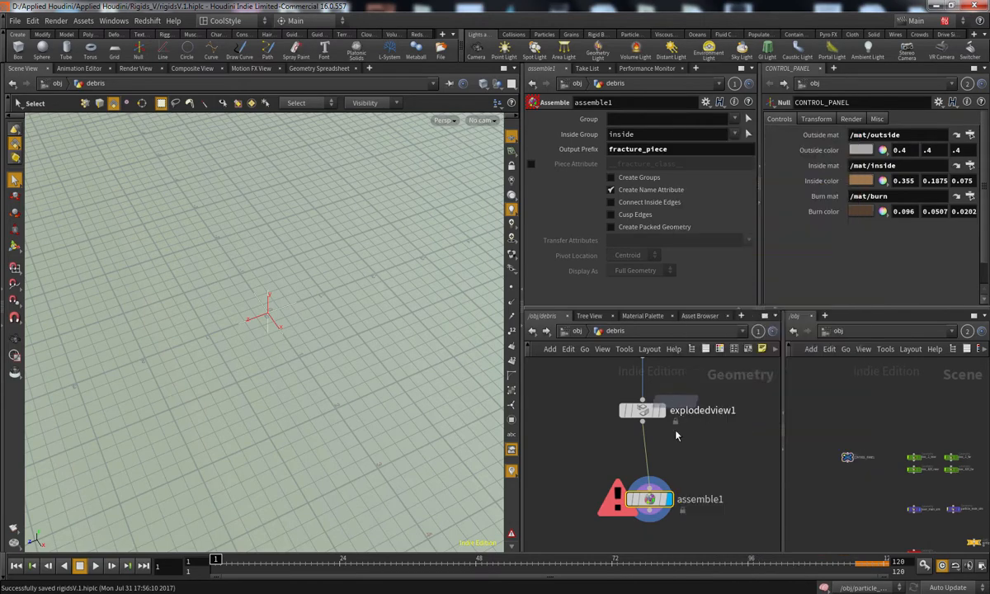
pyautogui.click(644, 452)
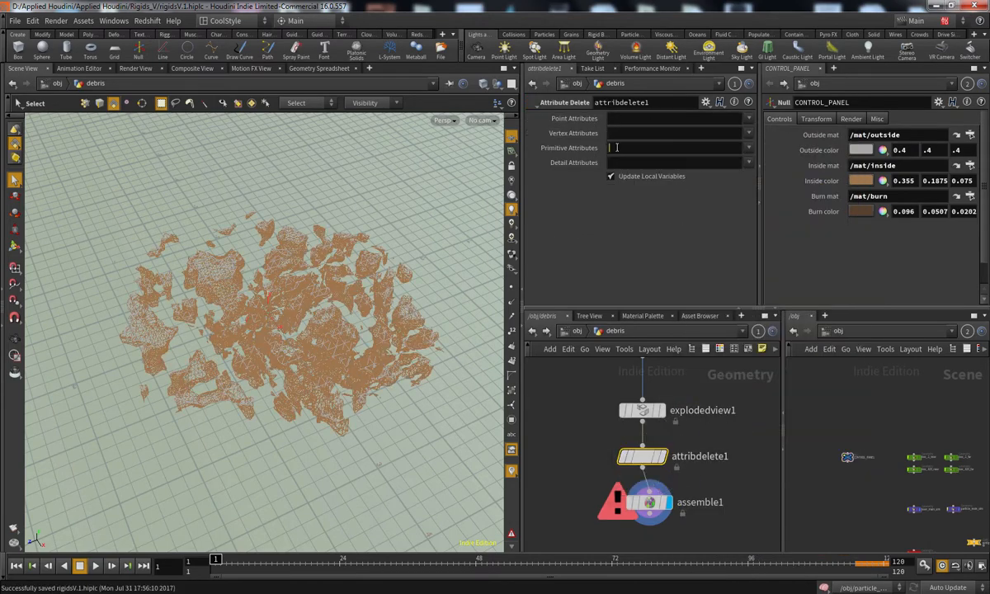
pyautogui.press('Return')
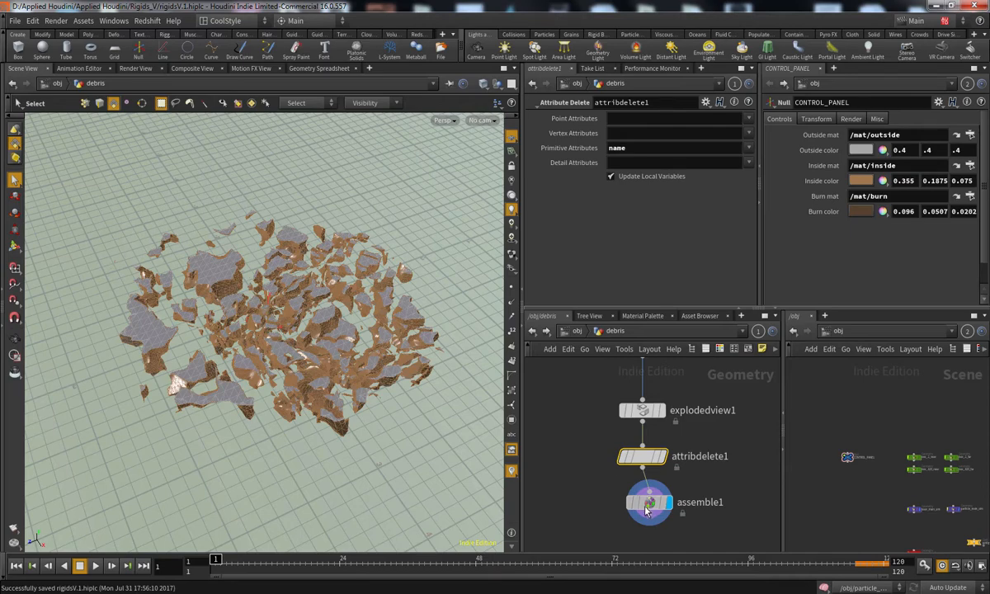
# Select the assemble node, check the assembled debris pieces up close, and save the scene
pyautogui.click(648, 507)
pyautogui.scroll(10, 386, 457)
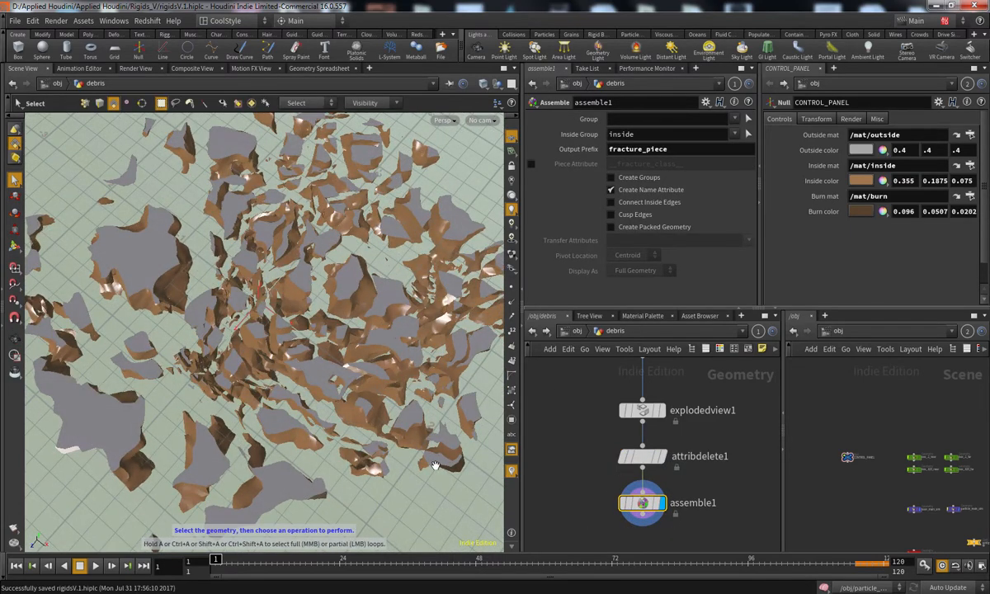
pyautogui.press('Escape')
pyautogui.moveTo(430, 399); pyautogui.dragTo(411, 482)
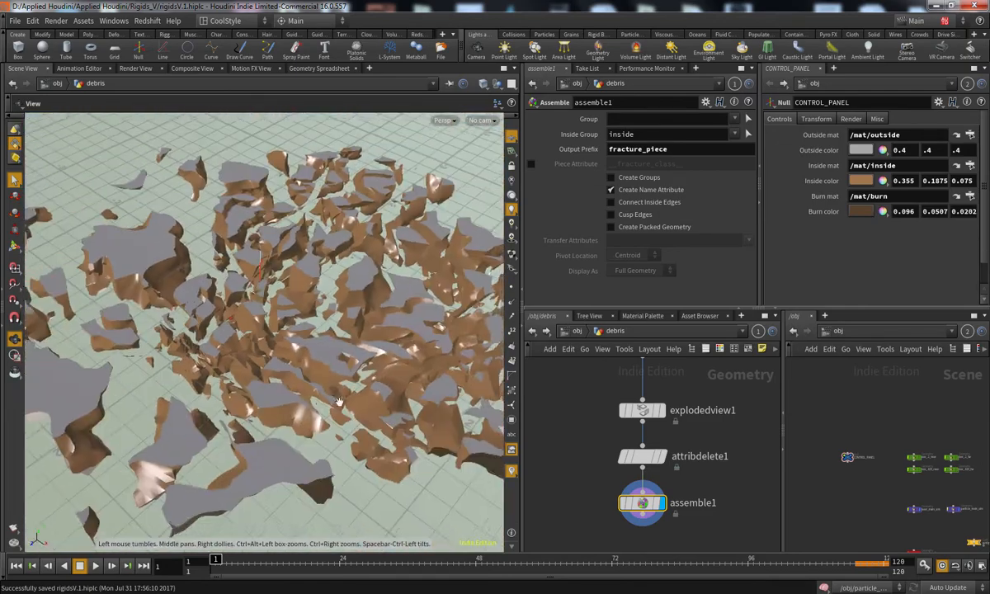
pyautogui.moveTo(665, 526); pyautogui.dragTo(672, 449, button='middle')
pyautogui.hotkey('ctrl', 's')
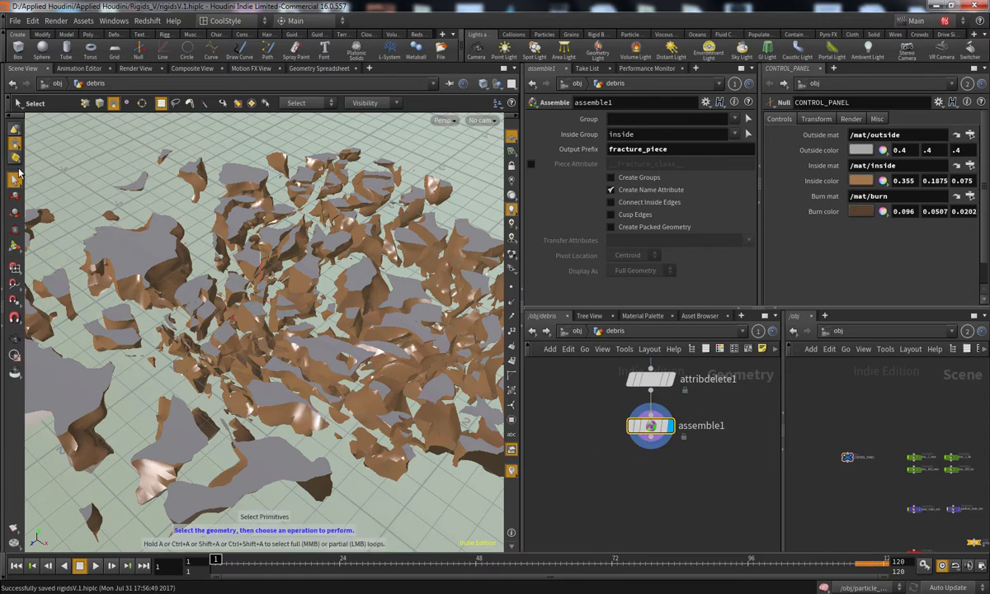
# Turn on group selection in the viewport with pieces grouped by the name attribute
pyautogui.click(252, 103)
pyautogui.click(472, 140)
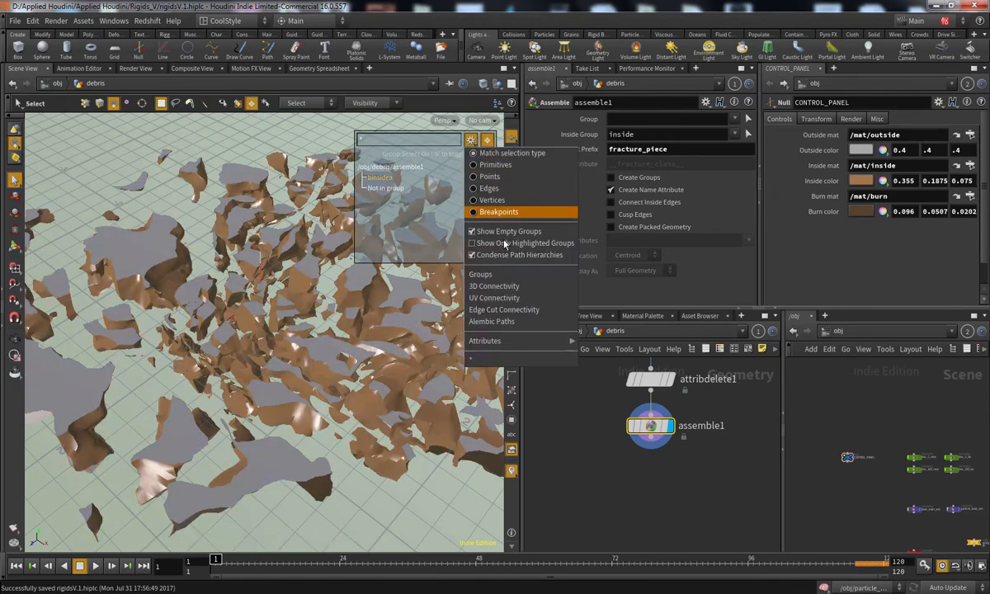
pyautogui.moveTo(543, 340)
pyautogui.click(591, 376)
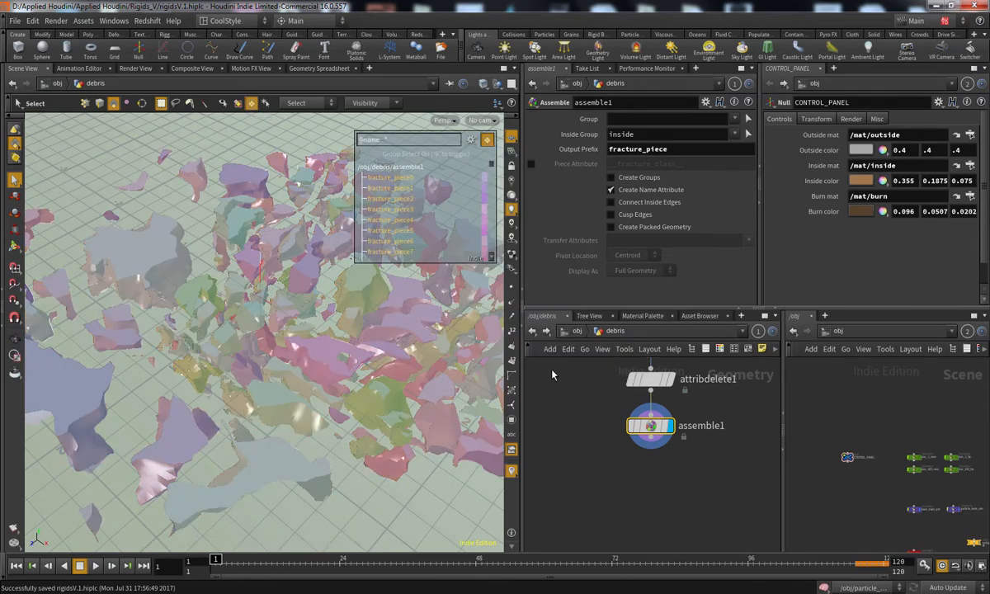
# Select a varied set of fracture pieces across the debris and isolate them with a Blast node using Delete Non Selected
pyautogui.moveTo(335, 364)
pyautogui.mouseDown()
pyautogui.moveTo(399, 375)
pyautogui.moveTo(323, 346)
pyautogui.moveTo(387, 361)
pyautogui.moveTo(338, 323)
pyautogui.moveTo(316, 370)
pyautogui.mouseUp()
pyautogui.moveTo(315, 369); pyautogui.dragTo(342, 388, button='right')
pyautogui.moveTo(342, 388); pyautogui.dragTo(303, 339)
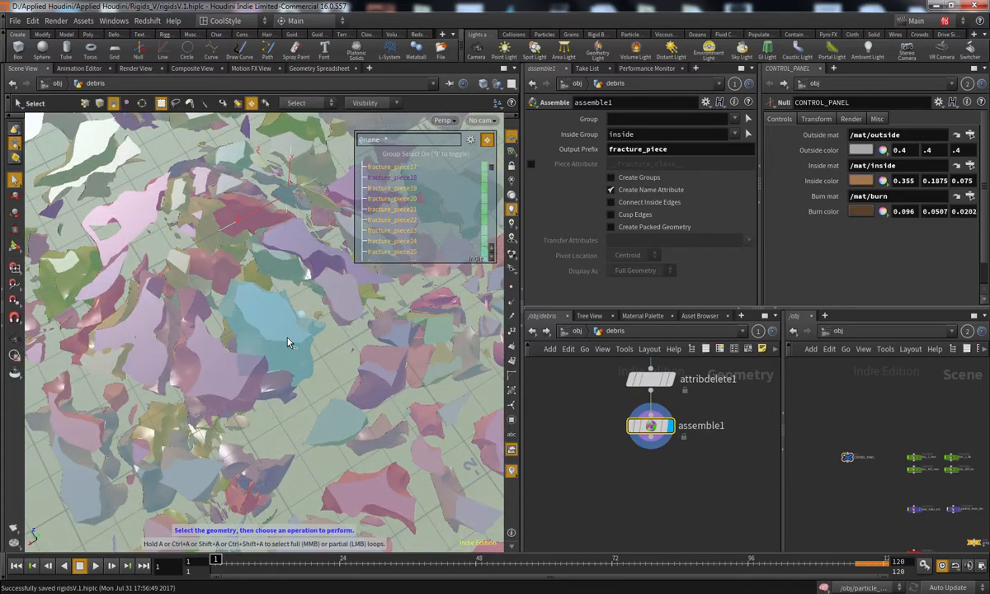
pyautogui.moveTo(341, 396); pyautogui.dragTo(278, 386)
pyautogui.moveTo(279, 385); pyautogui.dragTo(333, 393, button='right')
pyautogui.moveTo(333, 393); pyautogui.dragTo(324, 418)
pyautogui.moveTo(437, 367); pyautogui.dragTo(336, 397, button='middle')
pyautogui.moveTo(339, 446); pyautogui.dragTo(251, 399)
pyautogui.moveTo(376, 436); pyautogui.dragTo(258, 466)
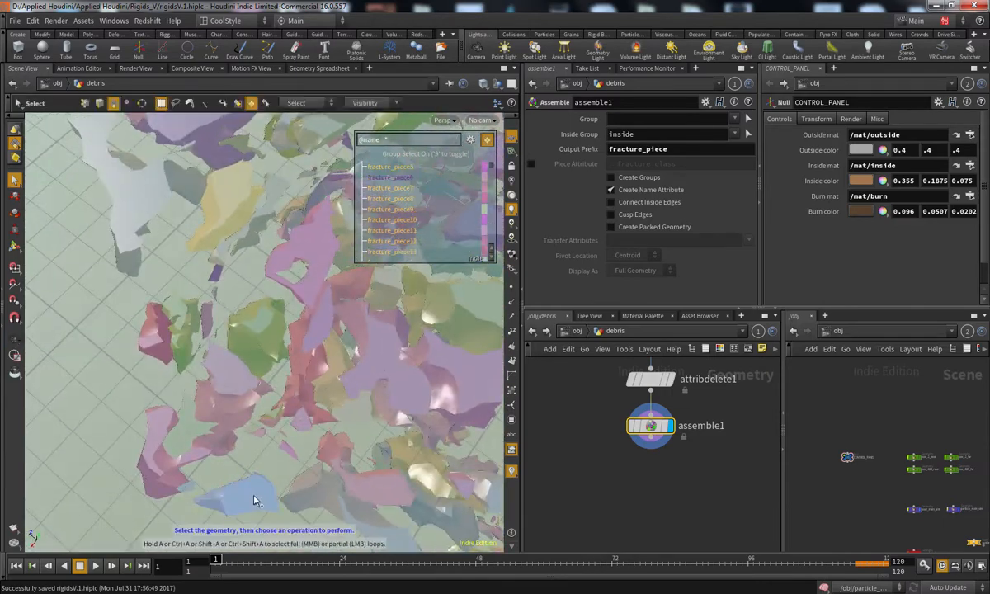
pyautogui.moveTo(291, 420); pyautogui.dragTo(219, 356)
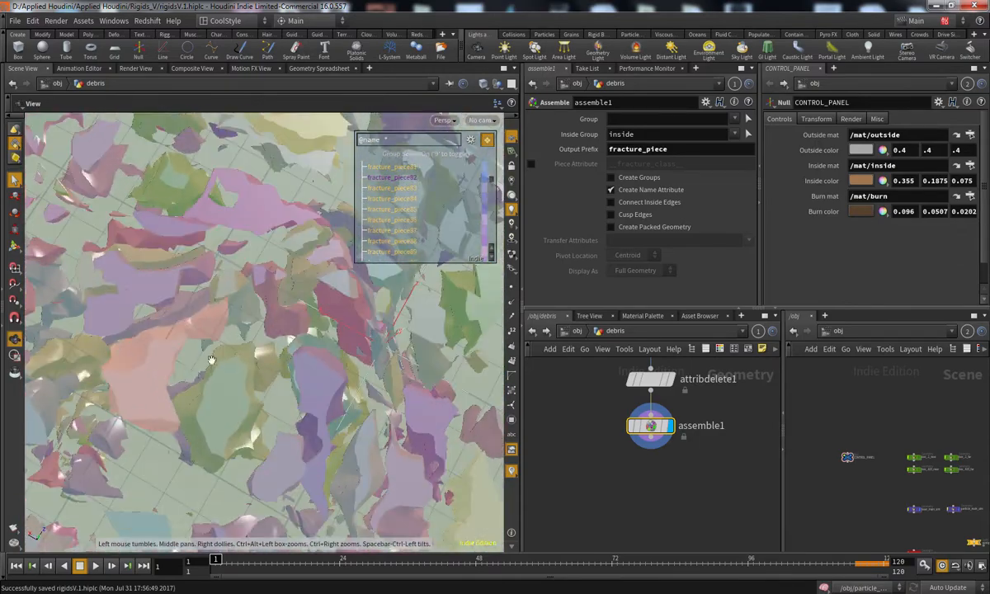
pyautogui.moveTo(245, 449); pyautogui.dragTo(370, 324)
pyautogui.moveTo(370, 324); pyautogui.dragTo(323, 360, button='right')
pyautogui.moveTo(324, 360); pyautogui.dragTo(188, 385)
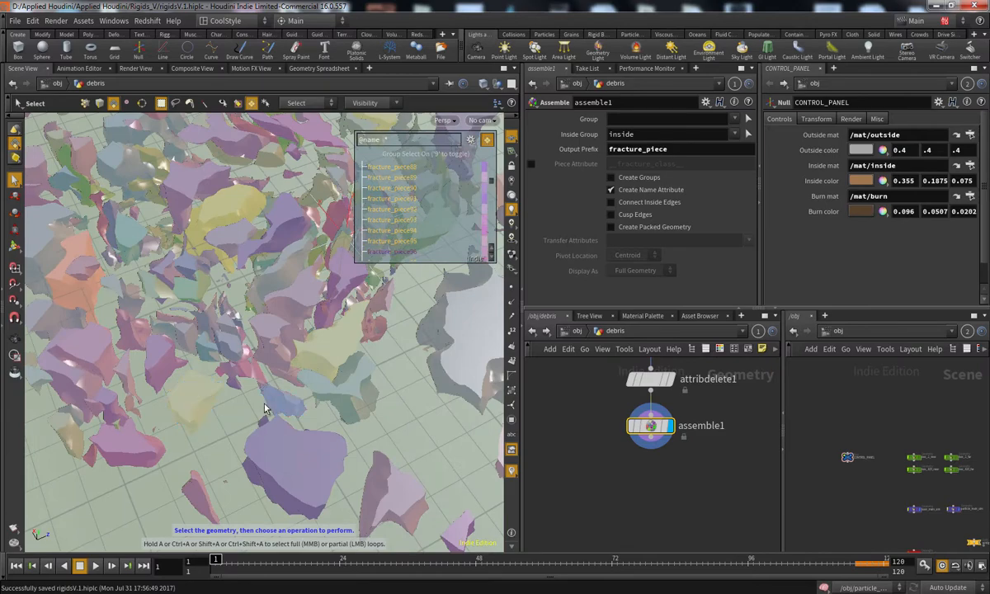
pyautogui.press('Delete')
pyautogui.click(650, 426)
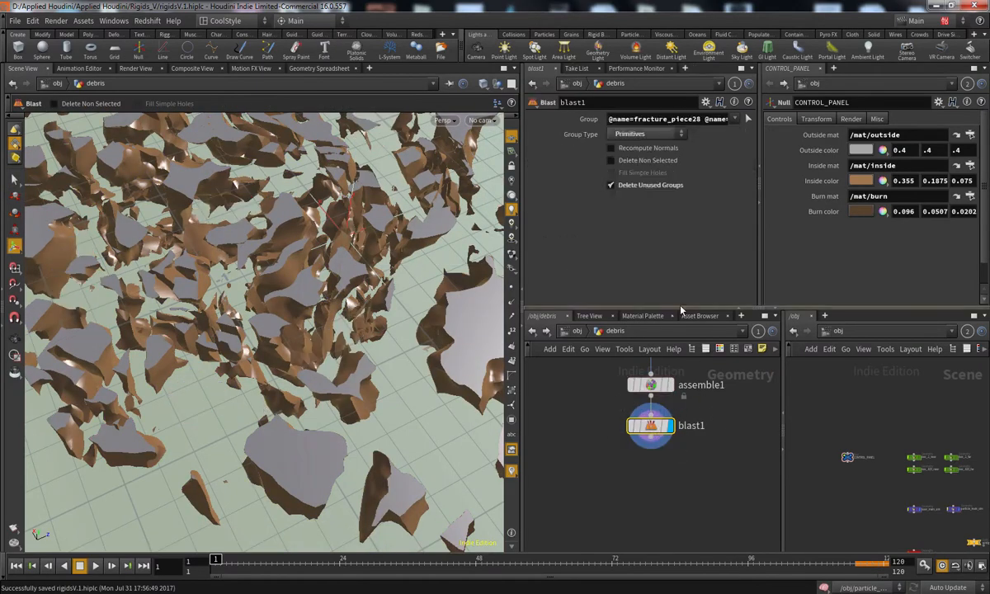
pyautogui.click(648, 160)
# Examine the shapes of the isolated debris pieces from several angles
pyautogui.press('Escape')
pyautogui.scroll(-5, 268, 336)
pyautogui.scroll(8, 379, 361)
pyautogui.moveTo(378, 361); pyautogui.dragTo(373, 388)
pyautogui.press('Return')
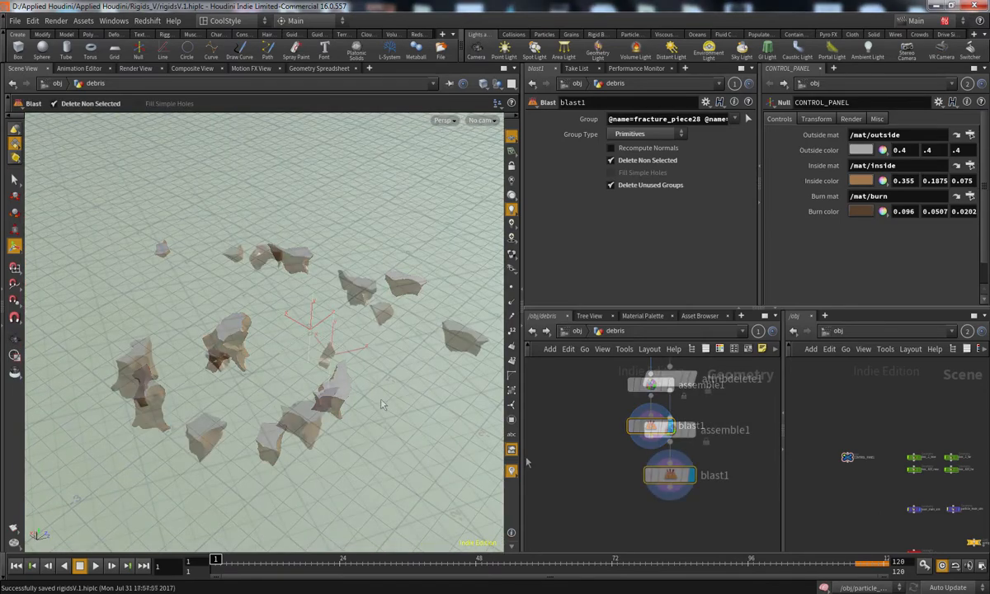
pyautogui.scroll(-4, 364, 381)
pyautogui.keyDown('alt'); pyautogui.moveTo(364, 381); pyautogui.dragTo(356, 410); pyautogui.keyUp('alt')
pyautogui.scroll(6, 408, 343)
pyautogui.moveTo(435, 409); pyautogui.dragTo(384, 361)
pyautogui.moveTo(231, 354); pyautogui.dragTo(360, 423)
pyautogui.moveTo(619, 525); pyautogui.dragTo(620, 499, button='middle')
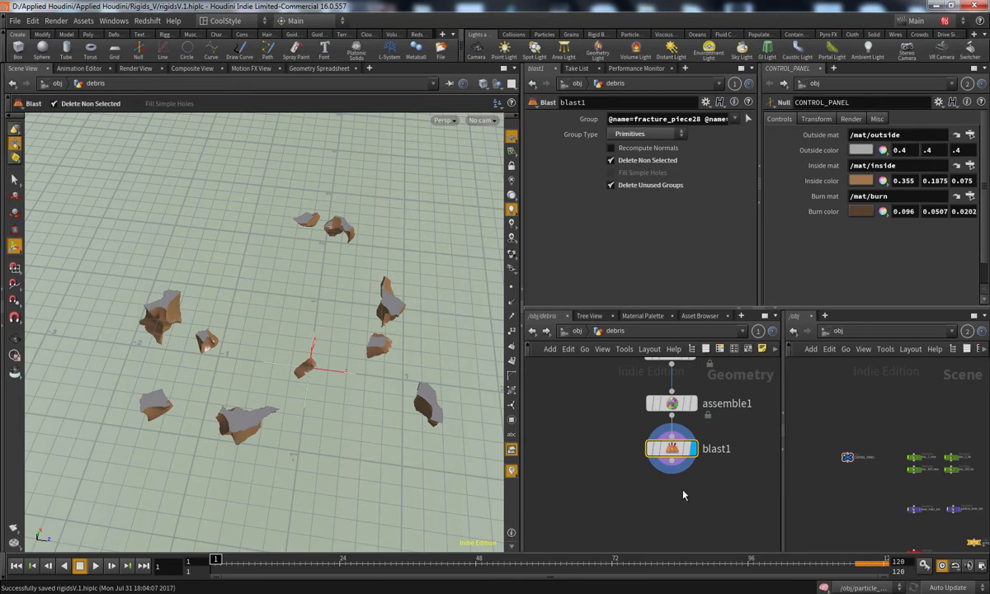
# Add a Connectivity node below blast1, wire blast1 into it, and display it
pyautogui.moveTo(664, 501); pyautogui.dragTo(651, 482, button='middle')
pyautogui.scroll(3, 651, 483)
pyautogui.press('Tab')
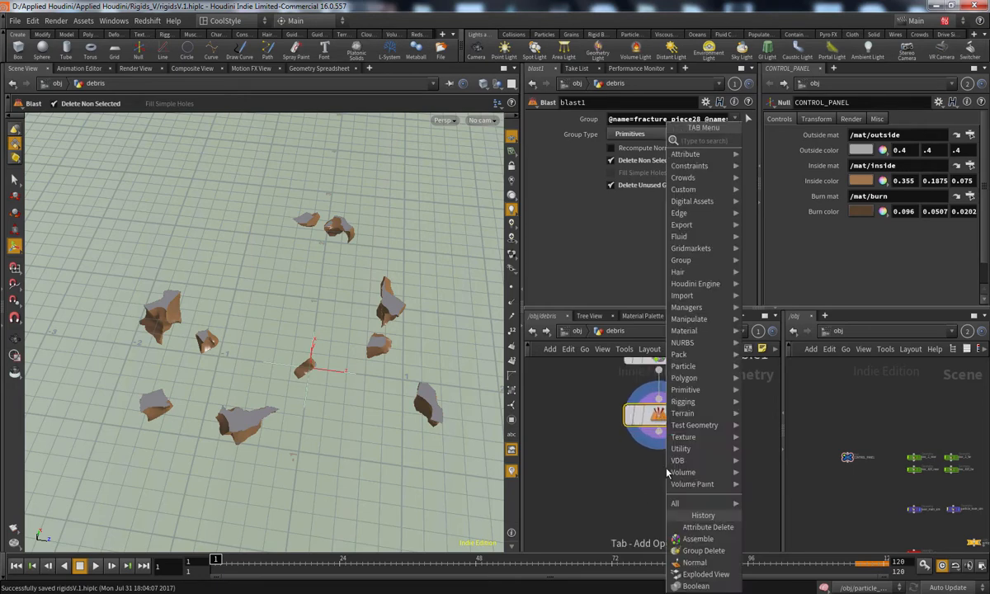
pyautogui.write('conn')
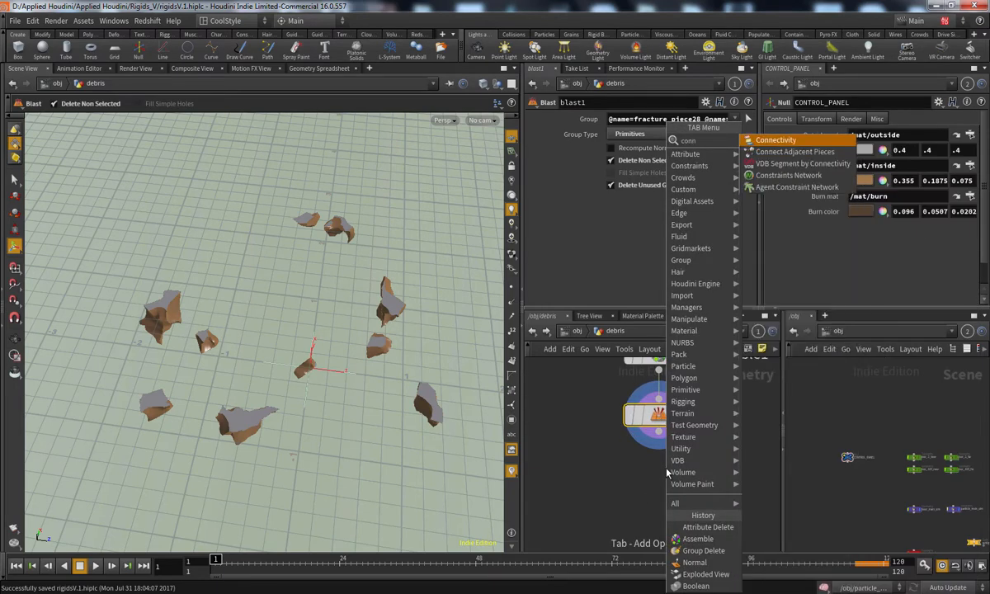
pyautogui.press('Return')
pyautogui.click(652, 521)
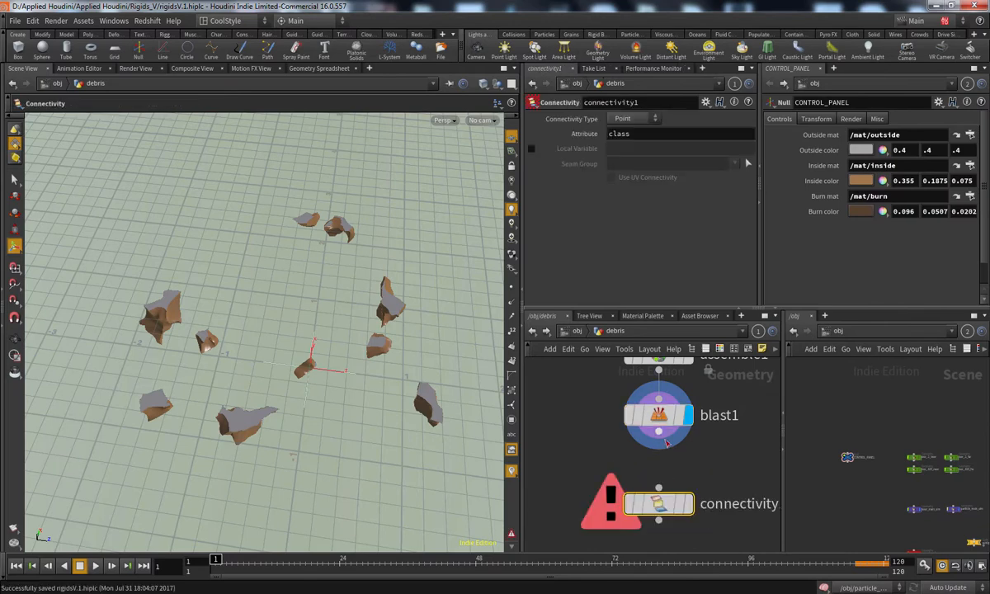
pyautogui.click(688, 503)
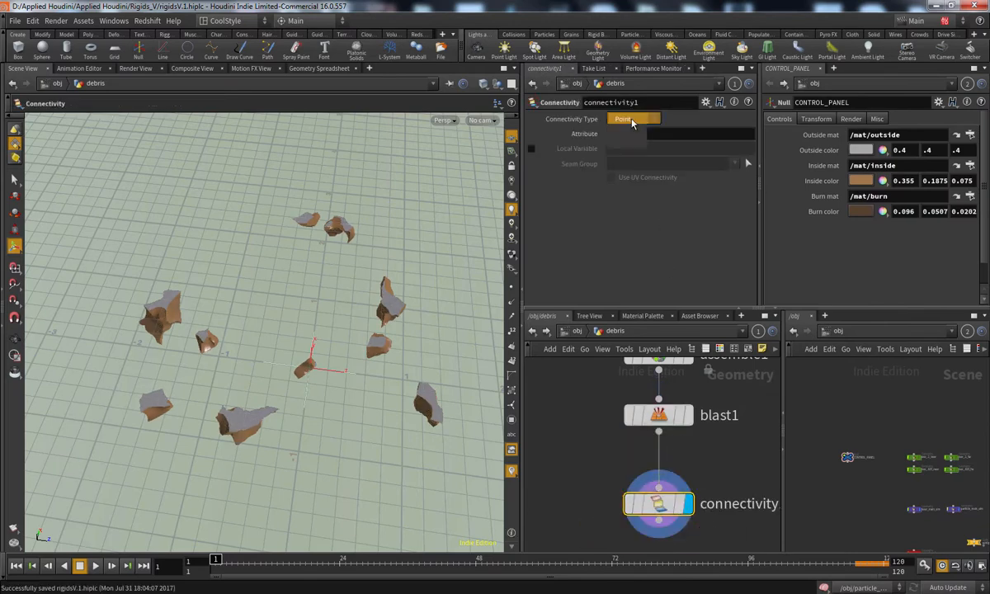
# Set the Connectivity type to Primitive and move the node closer to blast1
pyautogui.click(627, 141)
pyautogui.moveTo(654, 515); pyautogui.dragTo(651, 486, button='middle')
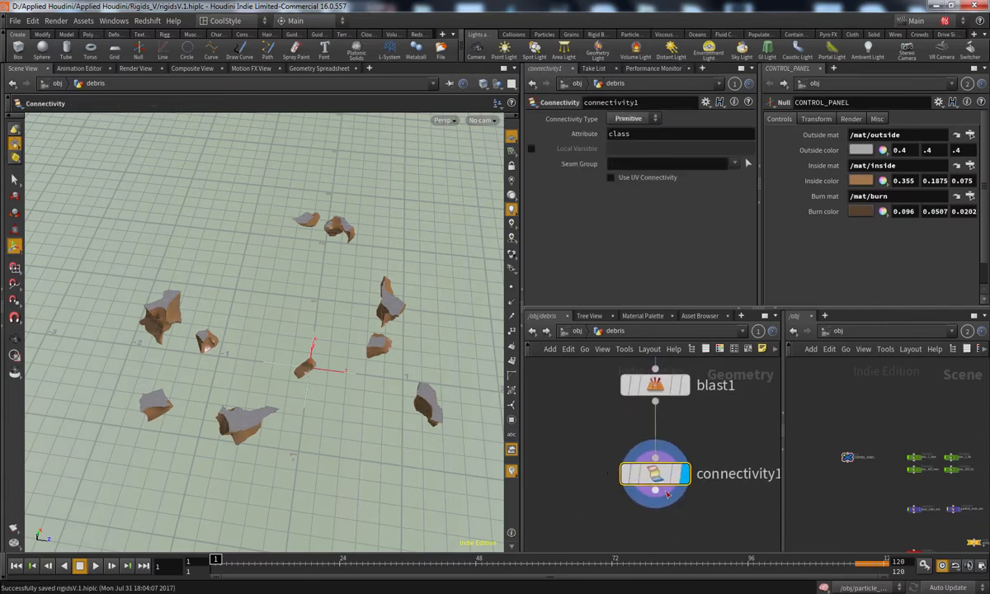
pyautogui.moveTo(653, 483); pyautogui.dragTo(655, 464)
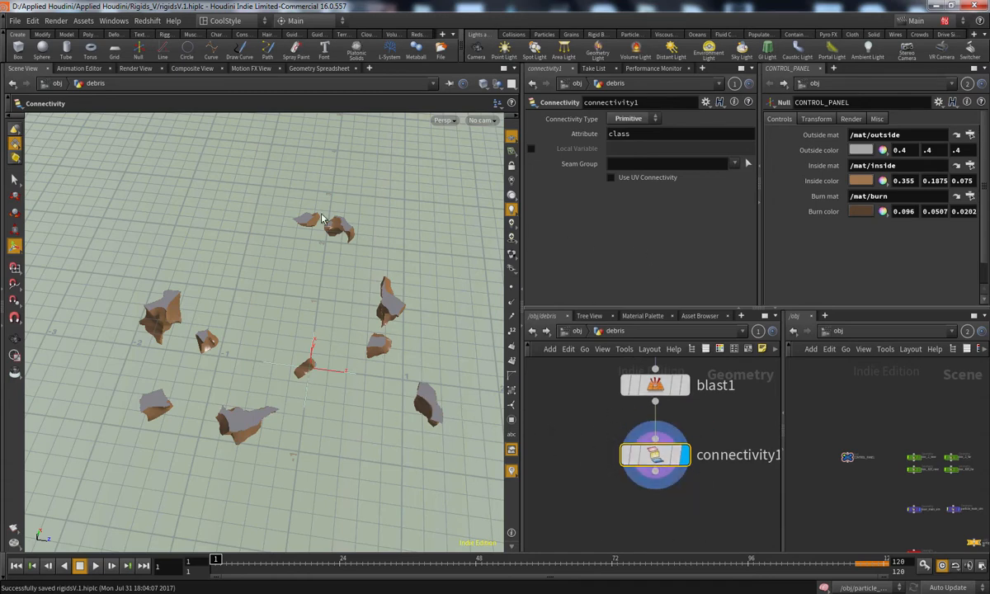
# Add a second Blast node below connectivity1, wire it to the Connectivity output, and display it
pyautogui.moveTo(689, 463)
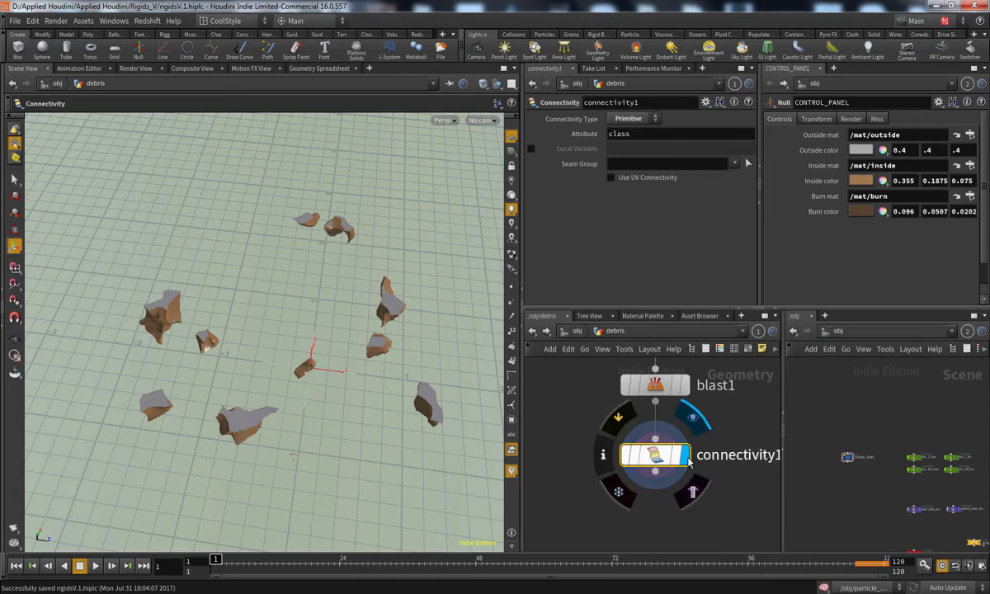
pyautogui.scroll(2, 594, 495)
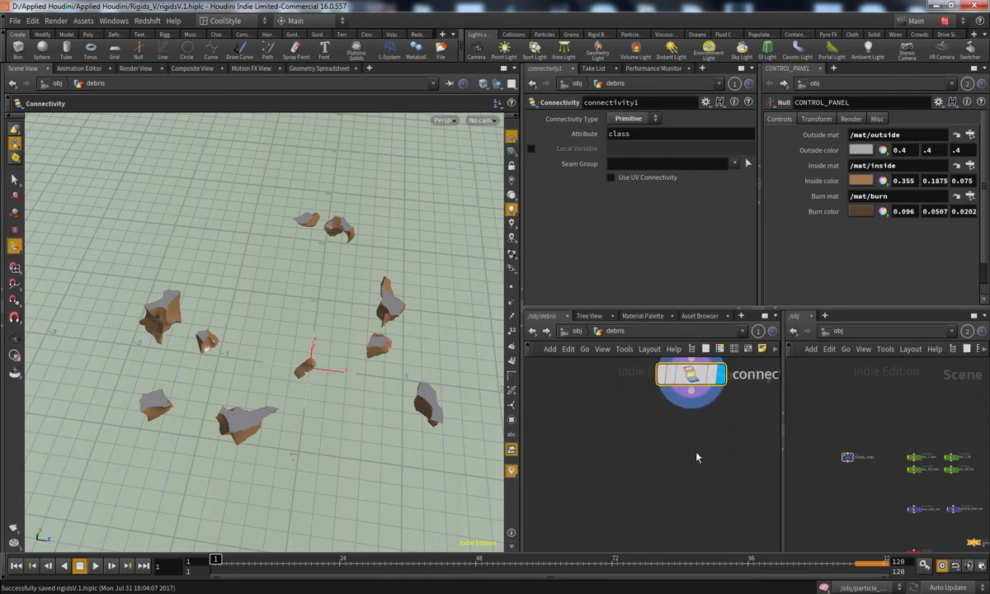
pyautogui.press('Tab')
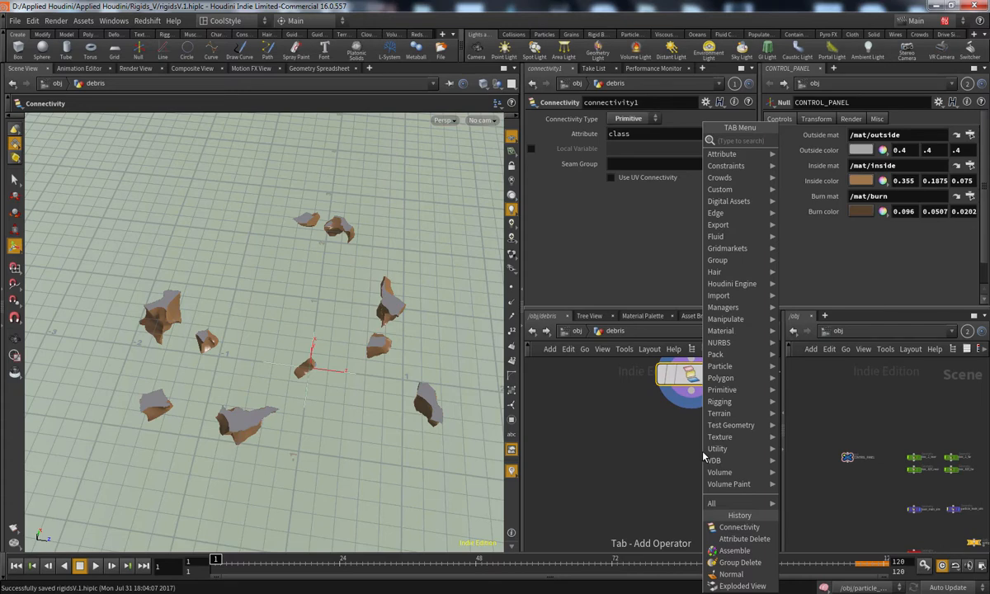
pyautogui.write('blast')
pyautogui.press('Return')
pyautogui.click(701, 451)
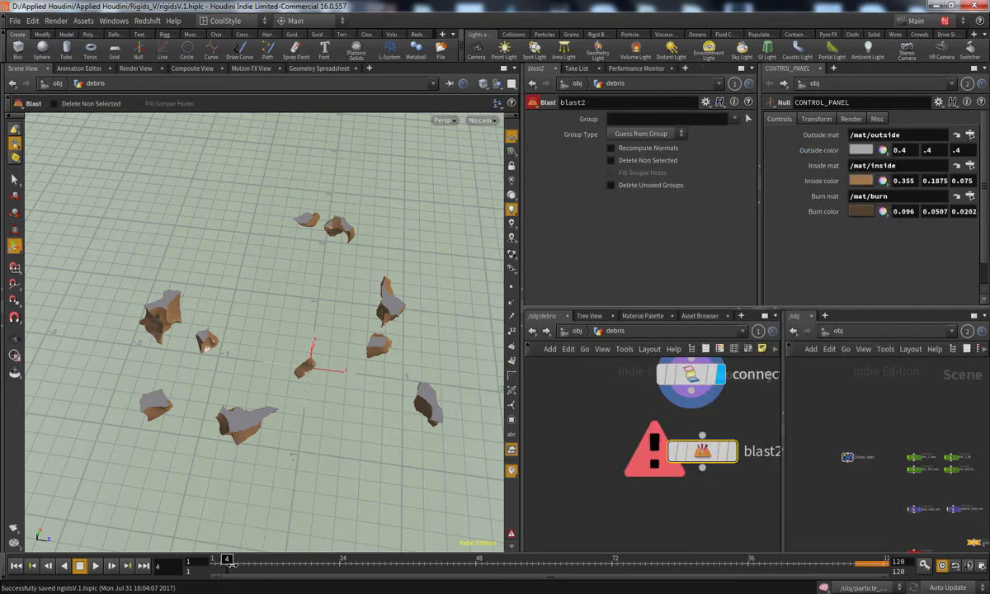
pyautogui.click(496, 87)
pyautogui.click(504, 121)
pyautogui.moveTo(615, 505); pyautogui.dragTo(580, 484, button='middle')
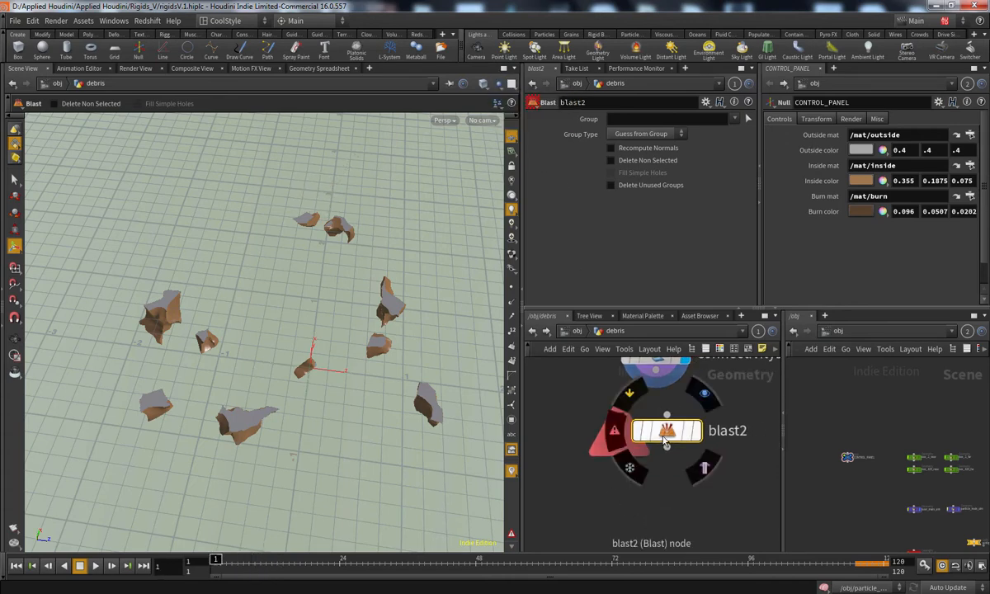
pyautogui.moveTo(628, 498); pyautogui.dragTo(632, 544, button='middle')
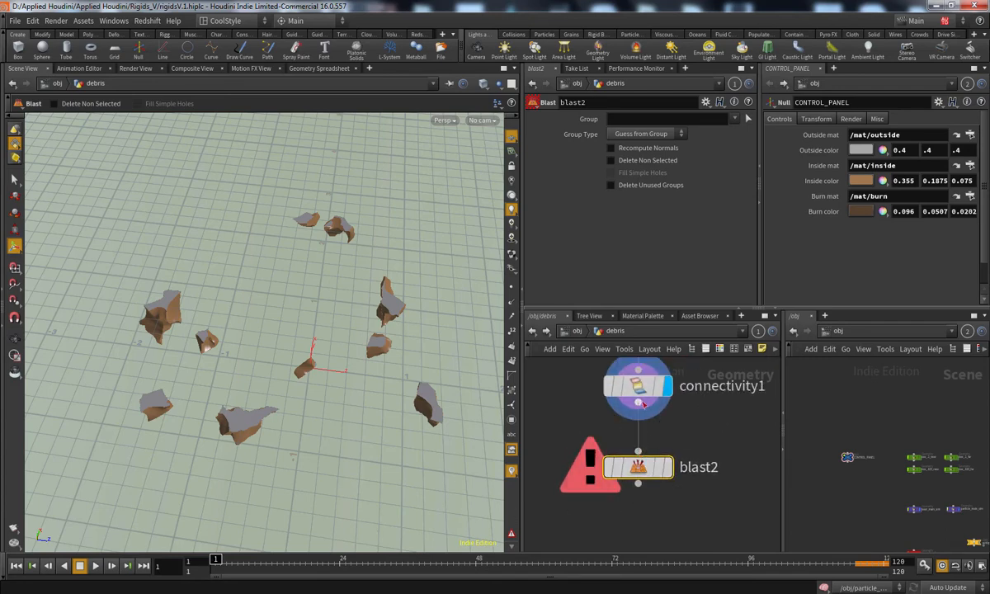
pyautogui.moveTo(683, 467); pyautogui.dragTo(679, 433, button='middle')
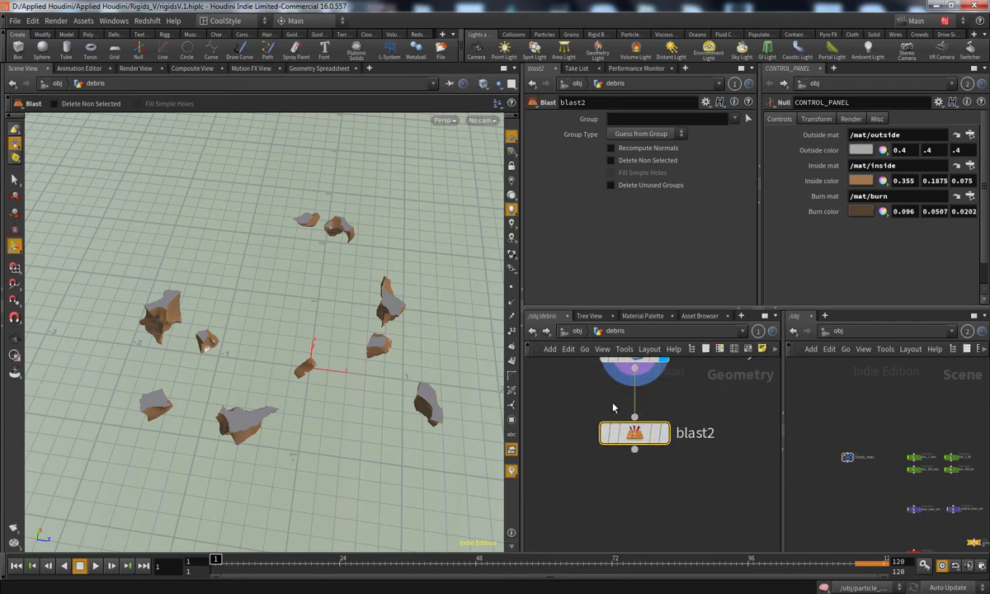
pyautogui.click(665, 435)
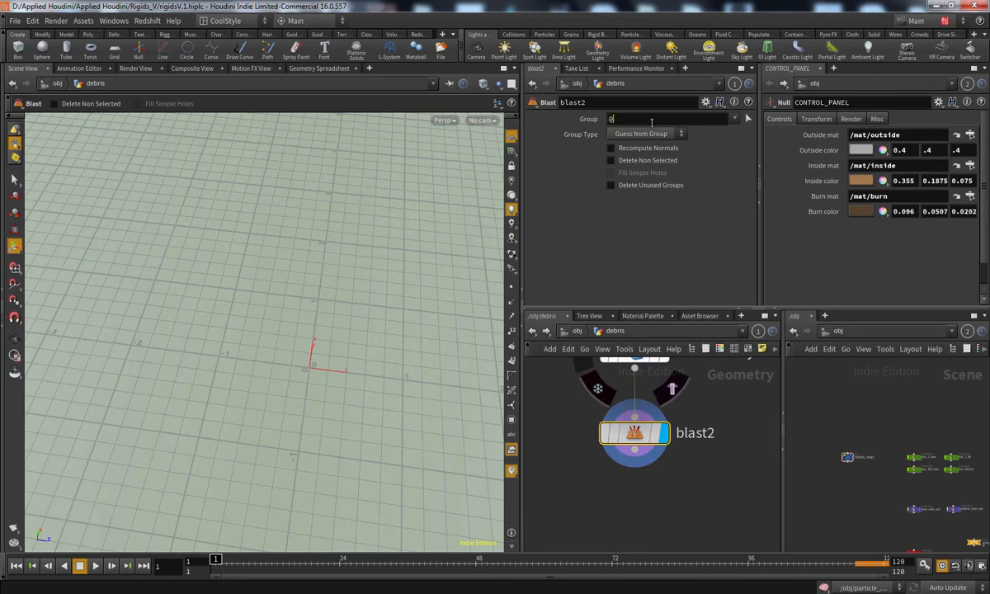
pyautogui.click(651, 122)
pyautogui.write('@class=$F')
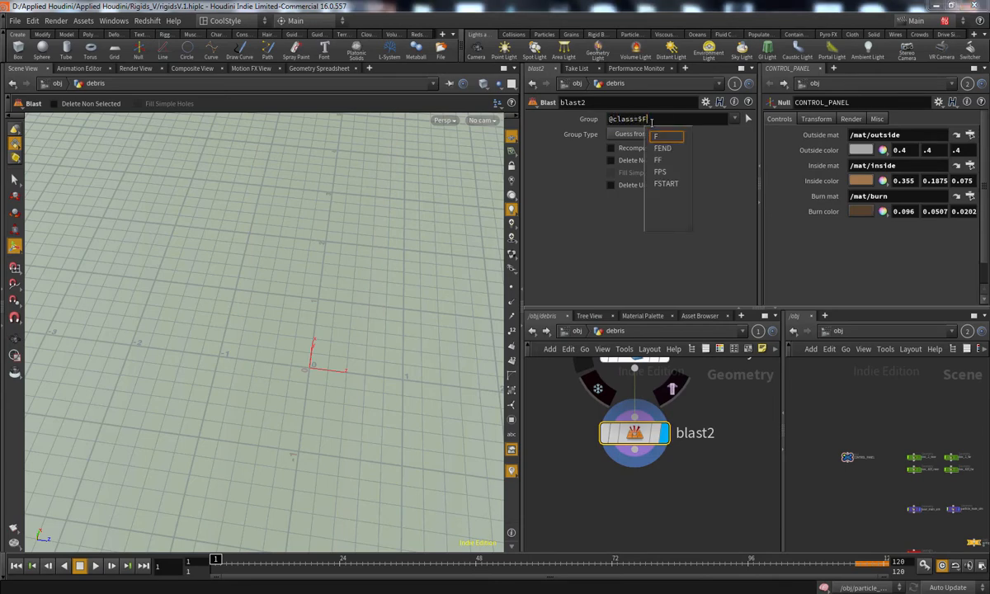
pyautogui.press('Return')
pyautogui.click(610, 160)
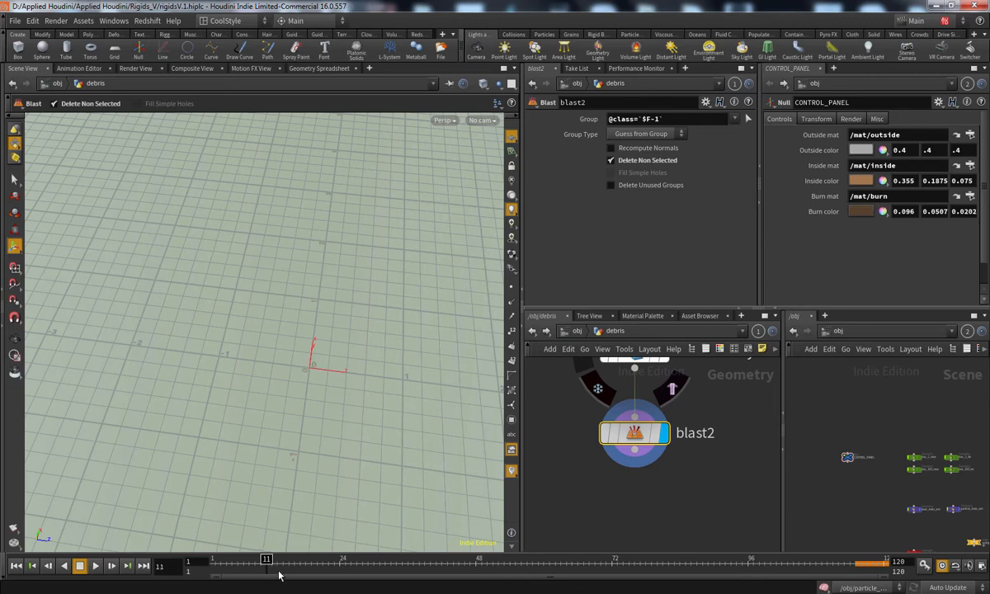
# Scrub the timeline to check which debris piece is isolated on each frame
pyautogui.moveTo(234, 569); pyautogui.dragTo(250, 569)
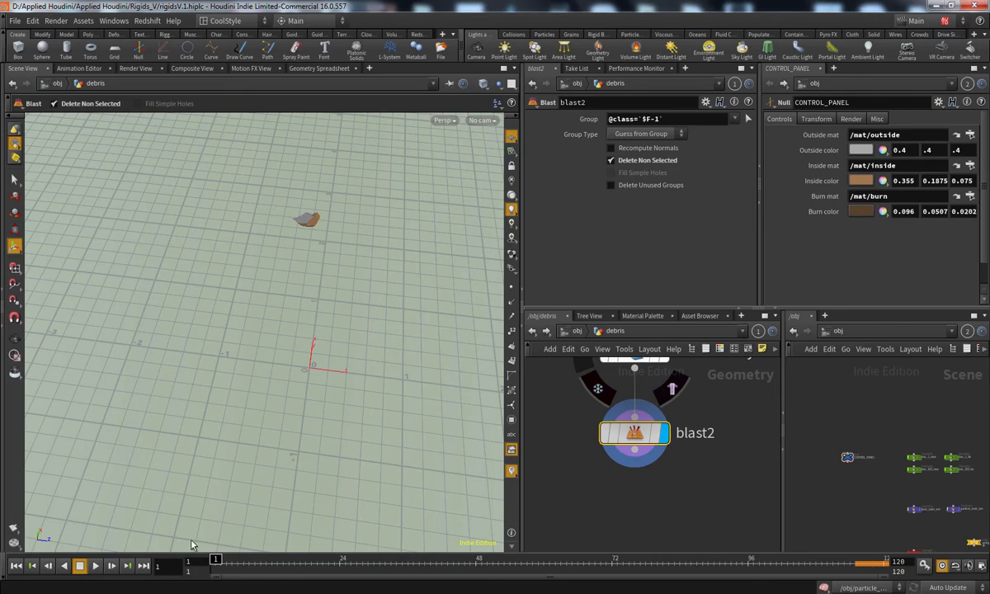
pyautogui.moveTo(661, 502); pyautogui.dragTo(658, 451, button='middle')
pyautogui.scroll(1, 655, 478)
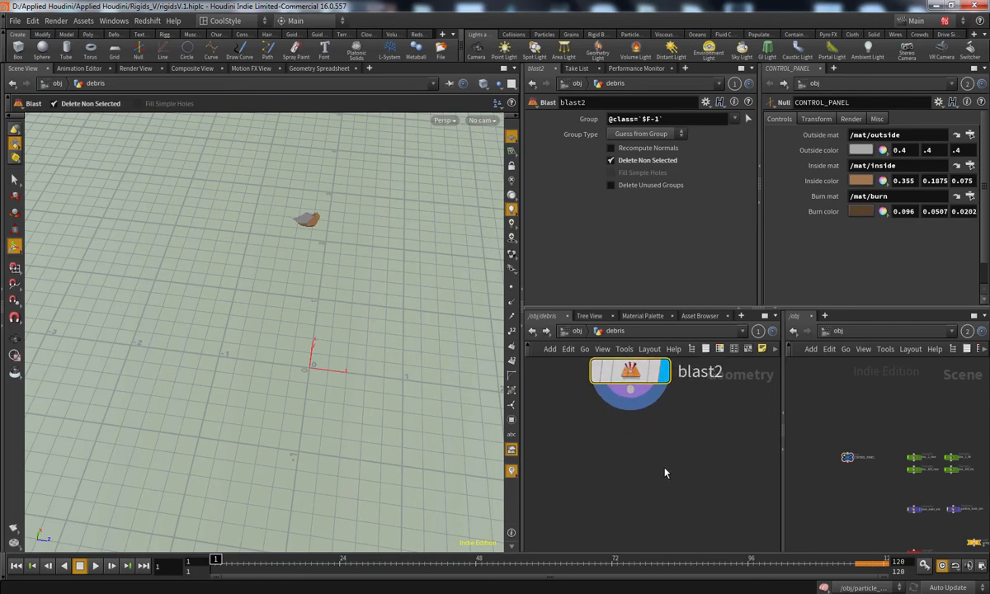
# Frame the isolated debris piece and examine its surface and wireframe from several angles
pyautogui.hotkey('space', 'g')
pyautogui.moveTo(377, 422); pyautogui.dragTo(285, 437)
pyautogui.moveTo(285, 437); pyautogui.dragTo(185, 459, button='right')
pyautogui.moveTo(185, 460); pyautogui.dragTo(225, 377)
pyautogui.moveTo(226, 377); pyautogui.dragTo(369, 367, button='right')
pyautogui.moveTo(368, 367); pyautogui.dragTo(483, 446)
pyautogui.moveTo(631, 492); pyautogui.dragTo(713, 449, button='middle')
pyautogui.click(622, 448)
pyautogui.keyDown('alt'); pyautogui.moveTo(376, 449); pyautogui.dragTo(425, 379); pyautogui.keyUp('alt')
pyautogui.keyDown('alt'); pyautogui.moveTo(432, 375); pyautogui.dragTo(333, 419, button='right'); pyautogui.keyUp('alt')
pyautogui.press('w')
pyautogui.keyDown('alt'); pyautogui.moveTo(345, 428); pyautogui.dragTo(439, 437); pyautogui.keyUp('alt')
pyautogui.moveTo(699, 364); pyautogui.dragTo(711, 526, button='middle')
pyautogui.scroll(-3, 691, 467)
# Display upstream nodes of the fracture network and inspect their geometry and wireframe up close
pyautogui.moveTo(691, 467); pyautogui.dragTo(691, 530, button='middle')
pyautogui.click(650, 436)
pyautogui.moveTo(684, 419); pyautogui.dragTo(697, 471, button='middle')
pyautogui.click(662, 408)
pyautogui.click(645, 407)
pyautogui.hotkey('space', 'g')
pyautogui.keyDown('alt'); pyautogui.moveTo(313, 430); pyautogui.dragTo(366, 373); pyautogui.keyUp('alt')
pyautogui.click(513, 303)
pyautogui.keyDown('alt'); pyautogui.moveTo(366, 372); pyautogui.dragTo(395, 394, button='right'); pyautogui.keyUp('alt')
pyautogui.keyDown('alt'); pyautogui.moveTo(394, 394); pyautogui.dragTo(436, 451); pyautogui.keyUp('alt')
pyautogui.hotkey('shift', 'w')
pyautogui.hotkey('shift', 'w')
# Duplicate the normal2 node and insert the copy between material2 and boolean1
pyautogui.moveTo(553, 470); pyautogui.dragTo(558, 416, button='middle')
pyautogui.moveTo(707, 391); pyautogui.dragTo(709, 431, button='middle')
pyautogui.moveTo(726, 372); pyautogui.dragTo(738, 521, button='middle')
pyautogui.moveTo(738, 521); pyautogui.dragTo(708, 516, button='right')
pyautogui.moveTo(654, 408); pyautogui.dragTo(638, 520, button='middle')
pyautogui.moveTo(621, 444); pyautogui.dragTo(547, 532, button='middle')
pyautogui.moveTo(547, 533); pyautogui.dragTo(566, 489, button='right')
pyautogui.click(598, 463)
pyautogui.hotkey('ctrl', 'c')
pyautogui.moveTo(759, 503); pyautogui.dragTo(713, 481, button='middle')
pyautogui.hotkey('ctrl', 'v')
pyautogui.moveTo(725, 471); pyautogui.dragTo(684, 466)
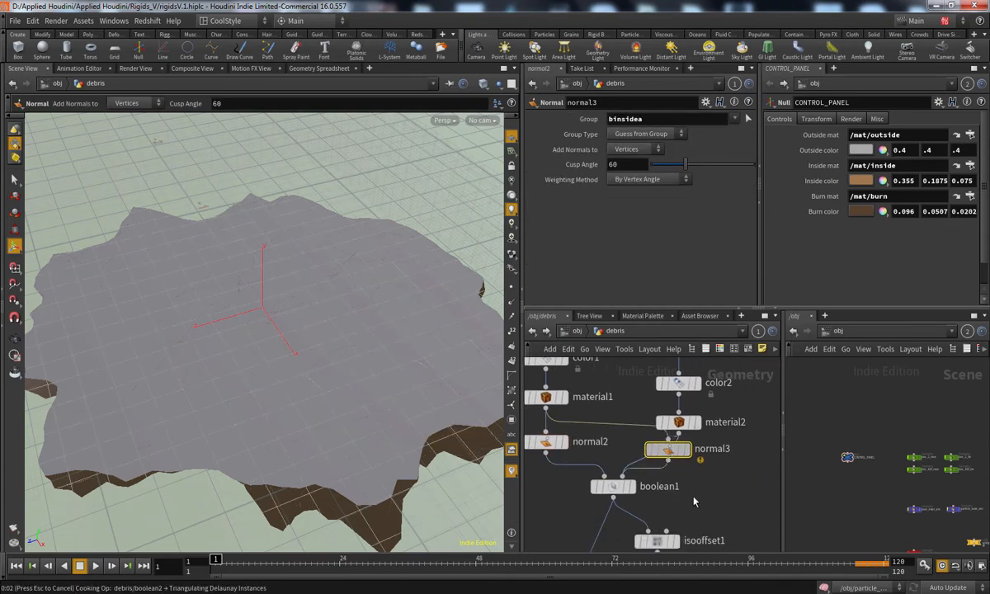
pyautogui.keyDown('alt'); pyautogui.moveTo(409, 498); pyautogui.dragTo(374, 421); pyautogui.keyUp('alt')
pyautogui.scroll(-3, 374, 411)
pyautogui.moveTo(678, 460); pyautogui.dragTo(681, 456)
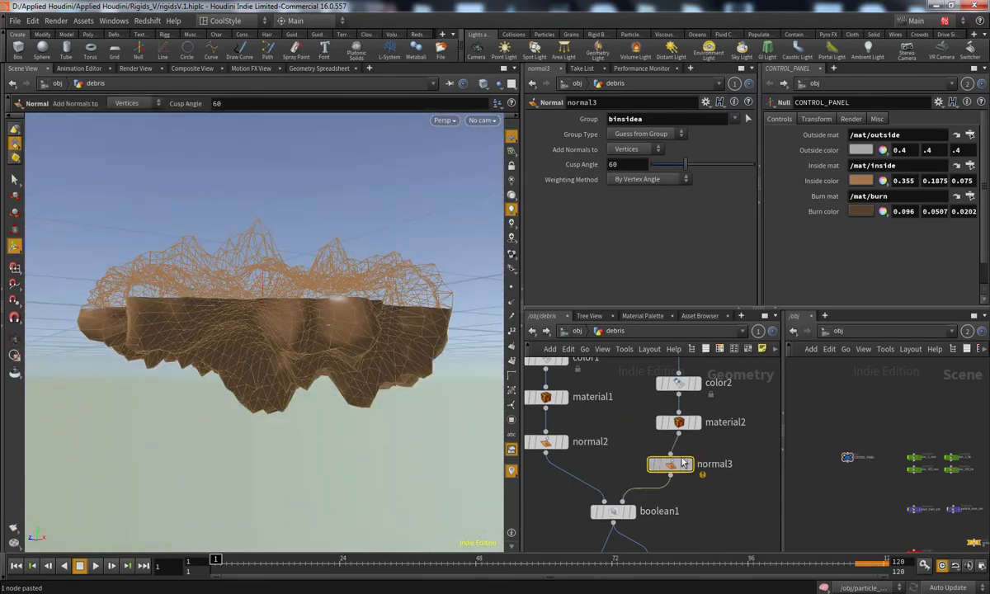
# Display blast2 and examine the shading of the isolated debris piece from several angles
pyautogui.scroll(-8, 676, 476)
pyautogui.moveTo(732, 439); pyautogui.dragTo(747, 371, button='middle')
pyautogui.scroll(5, 733, 486)
pyautogui.moveTo(714, 540); pyautogui.dragTo(737, 350, button='middle')
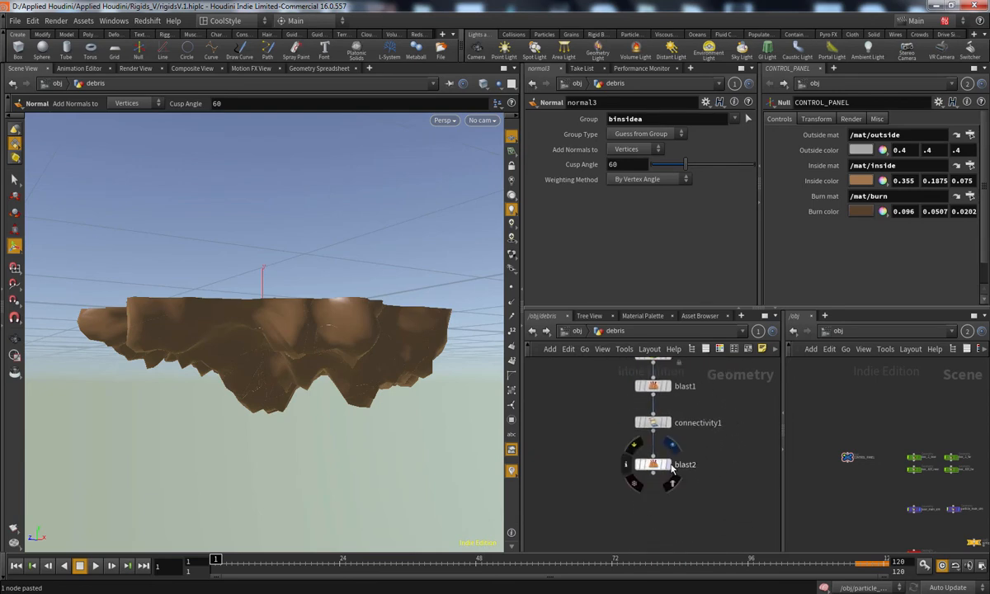
pyautogui.click(668, 465)
pyautogui.click(657, 466)
pyautogui.hotkey('space', 'g')
pyautogui.moveTo(358, 400); pyautogui.dragTo(453, 440)
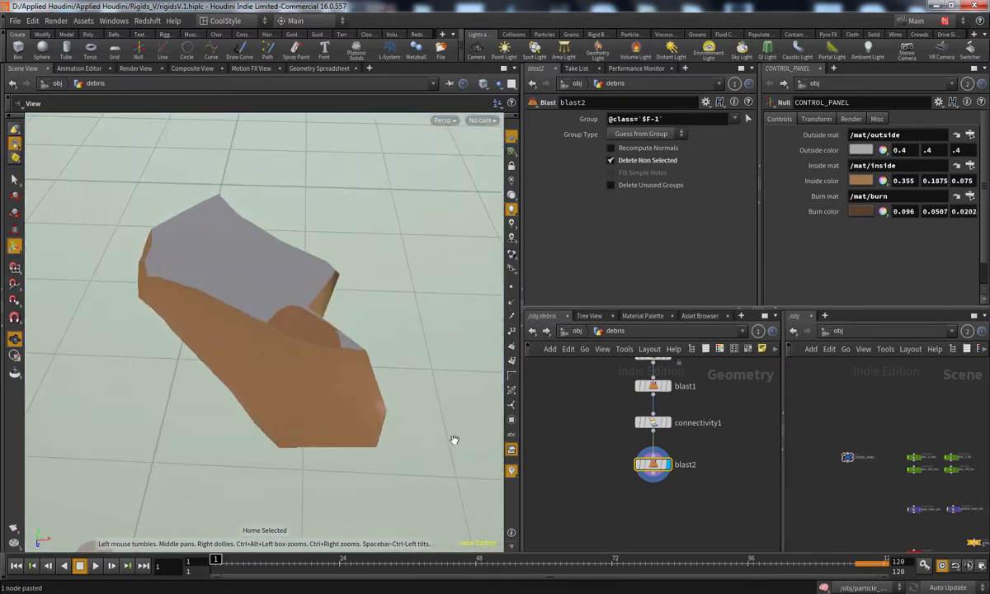
pyautogui.moveTo(391, 442); pyautogui.dragTo(320, 421, button='right')
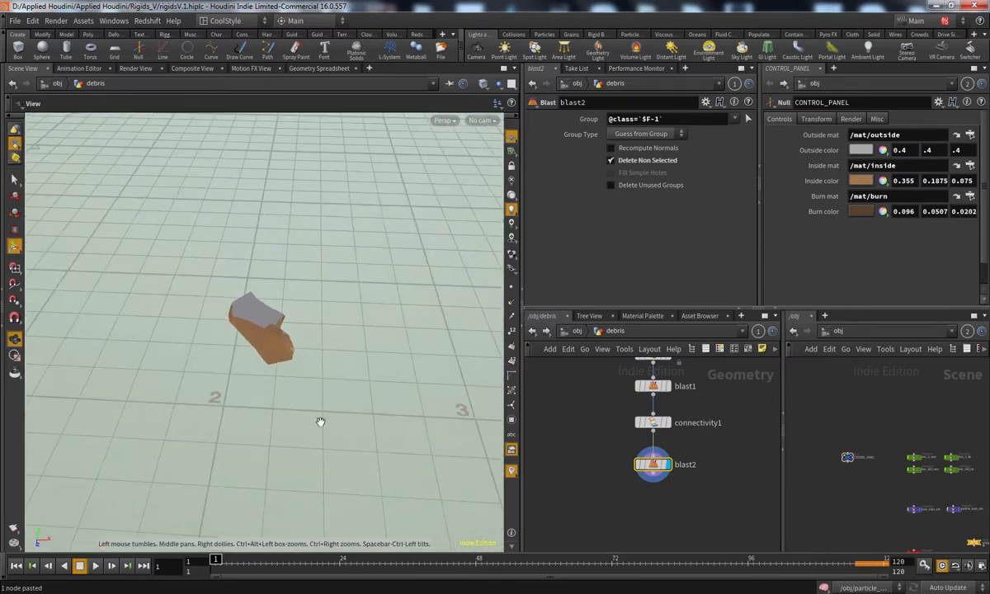
pyautogui.moveTo(320, 421); pyautogui.dragTo(424, 353)
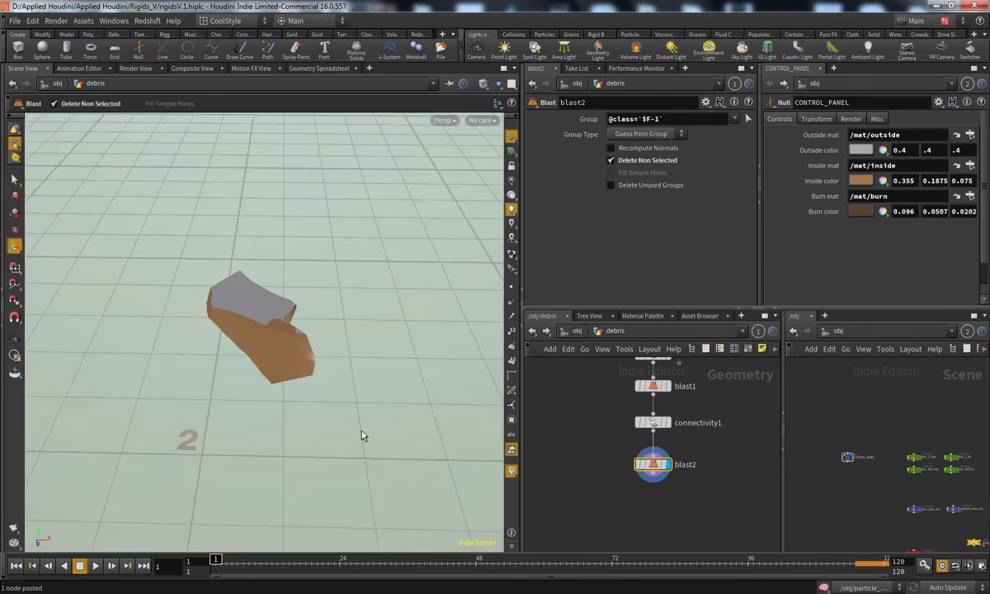
pyautogui.press('Escape')
pyautogui.moveTo(368, 464); pyautogui.dragTo(307, 472)
pyautogui.moveTo(307, 473); pyautogui.dragTo(326, 480, button='right')
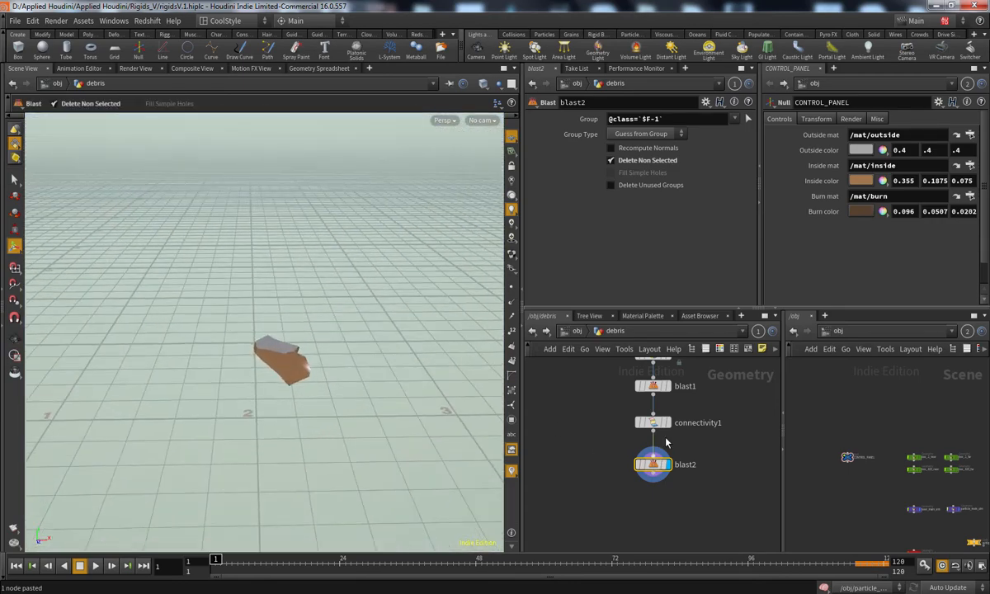
# Compare all kept pieces at blast1 with the single isolated piece at blast2
pyautogui.moveTo(703, 408); pyautogui.dragTo(700, 484, button='middle')
pyautogui.click(669, 467)
pyautogui.moveTo(140, 458); pyautogui.dragTo(470, 444)
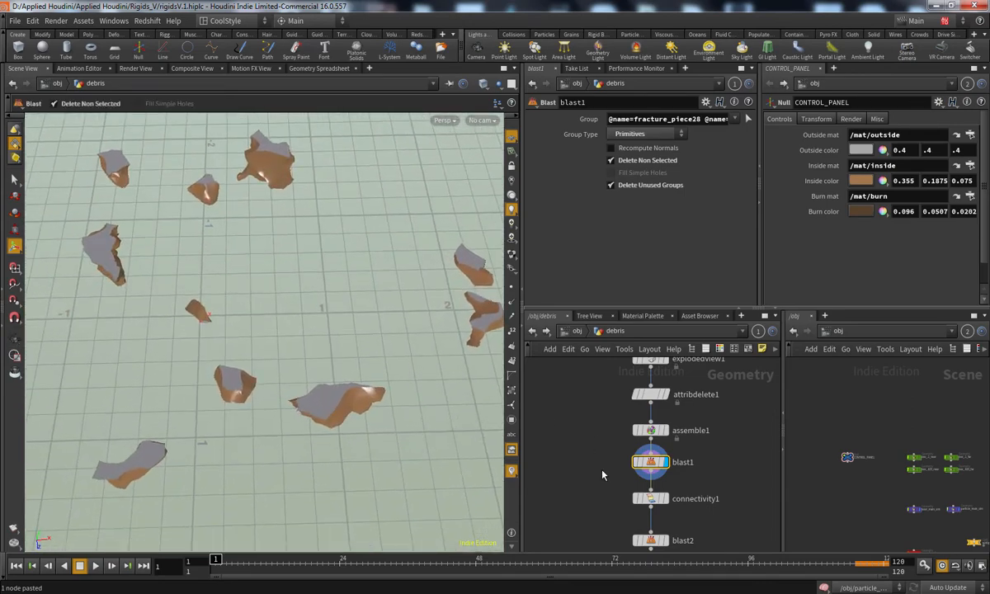
pyautogui.moveTo(592, 458); pyautogui.dragTo(582, 359, button='middle')
pyautogui.scroll(3, 644, 475)
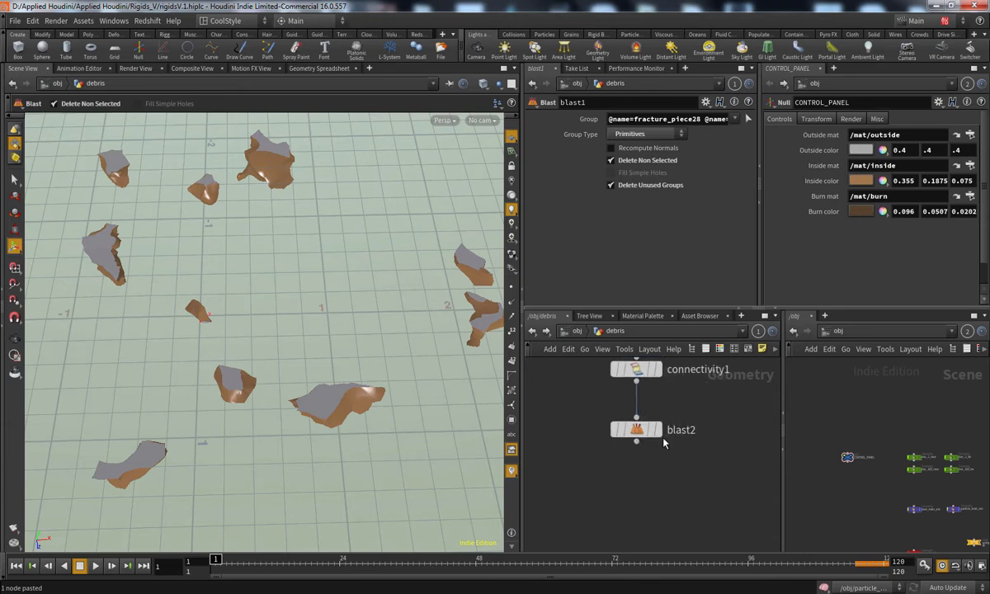
pyautogui.click(657, 430)
pyautogui.click(638, 430)
pyautogui.hotkey('space', 'g')
pyautogui.moveTo(354, 437); pyautogui.dragTo(331, 463)
pyautogui.moveTo(331, 464); pyautogui.dragTo(332, 491, button='right')
pyautogui.moveTo(332, 492); pyautogui.dragTo(331, 455)
# Add a Transform node below blast2 and display it
pyautogui.moveTo(640, 516); pyautogui.dragTo(640, 488, button='middle')
pyautogui.press('Tab')
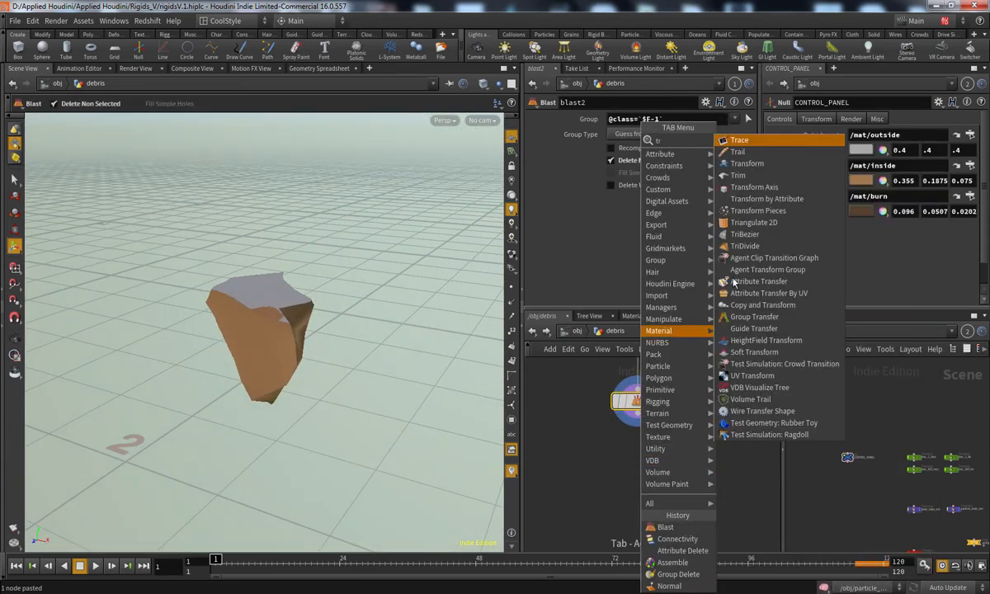
pyautogui.click(747, 166)
pyautogui.click(635, 465)
pyautogui.moveTo(638, 413); pyautogui.dragTo(637, 469)
pyautogui.click(653, 466)
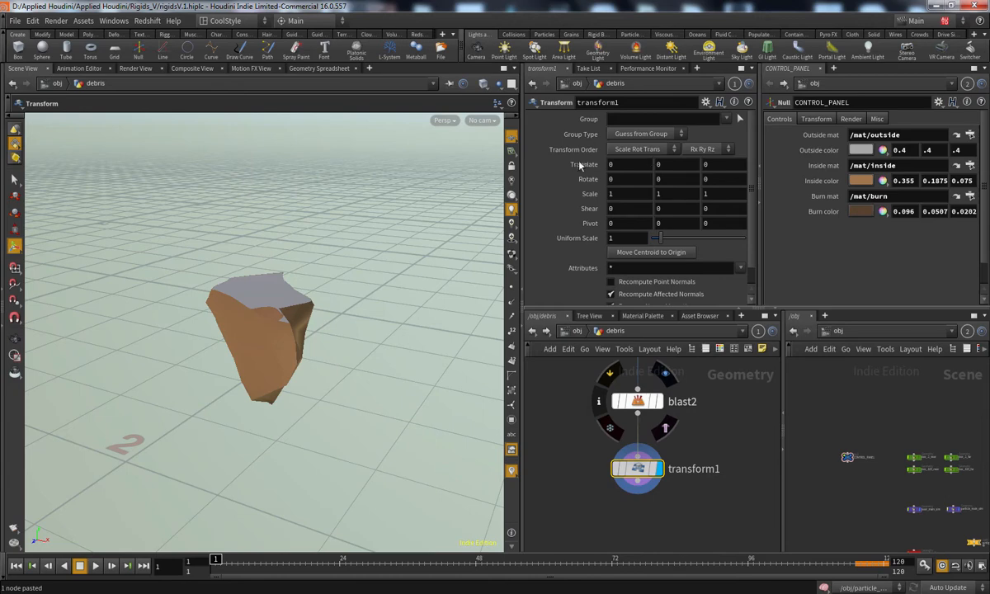
# Set transform1's order to Trans Rot Scale and its Translate to -$CEX, -$CEY and -$CEZ
pyautogui.click(626, 150)
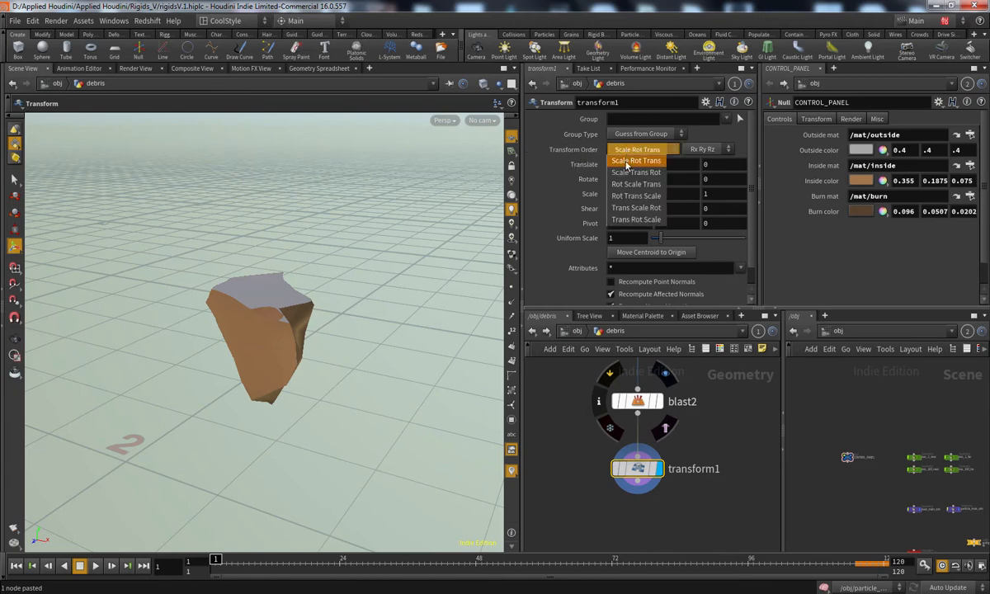
pyautogui.click(631, 220)
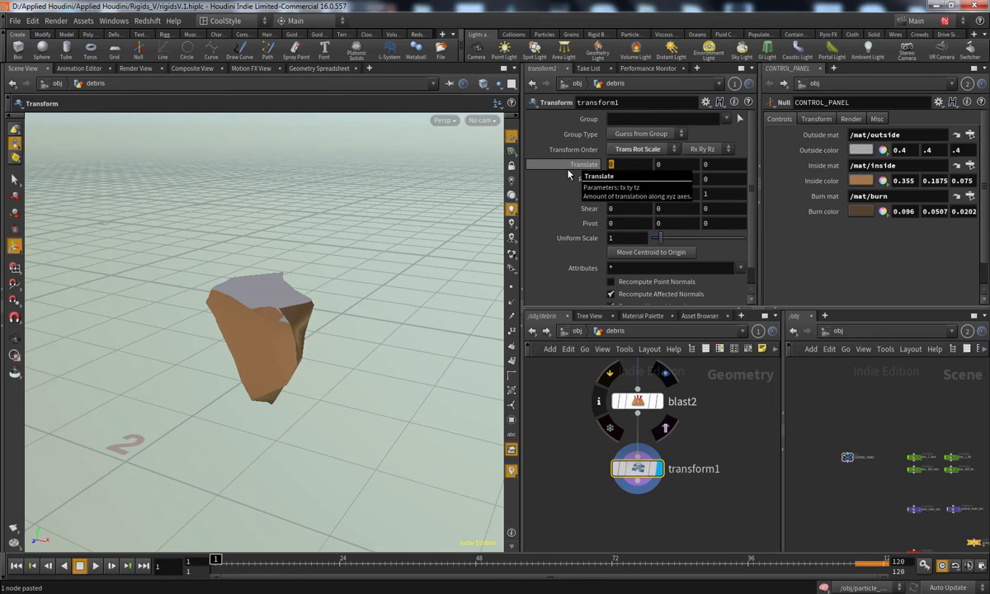
pyautogui.write('CEX')
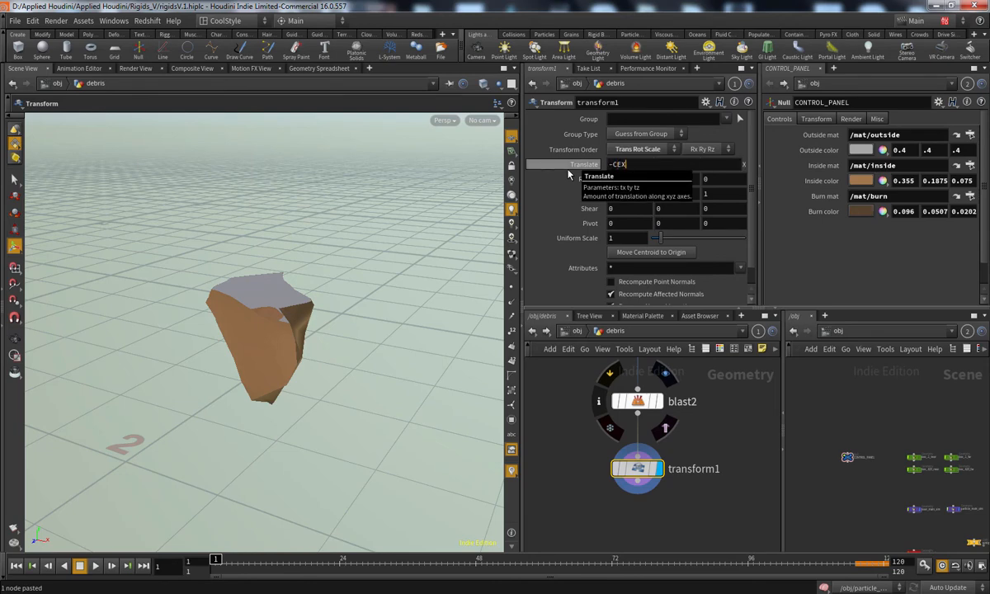
pyautogui.press('Return')
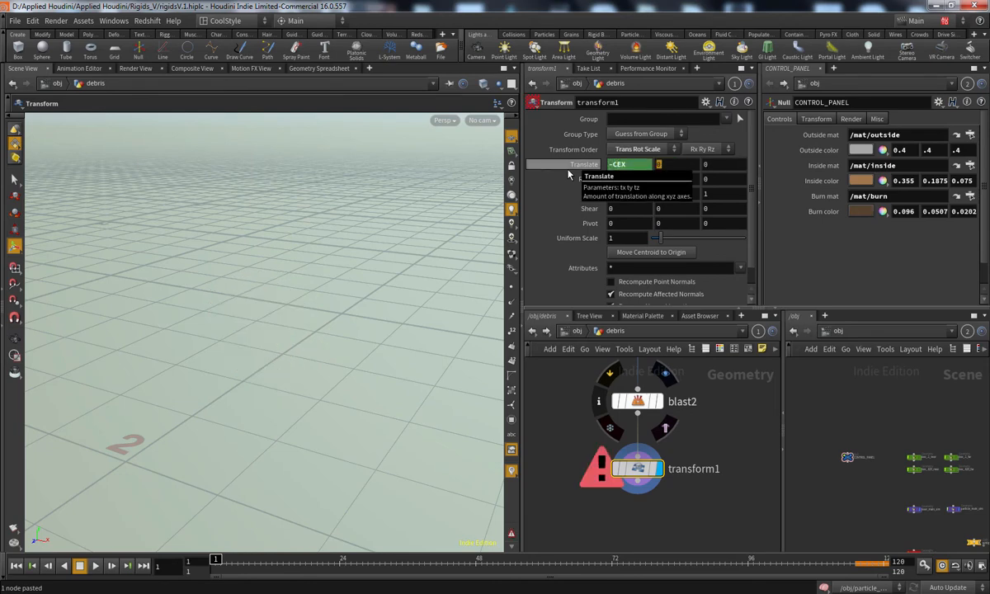
pyautogui.hotkey('shift', 'Tab')
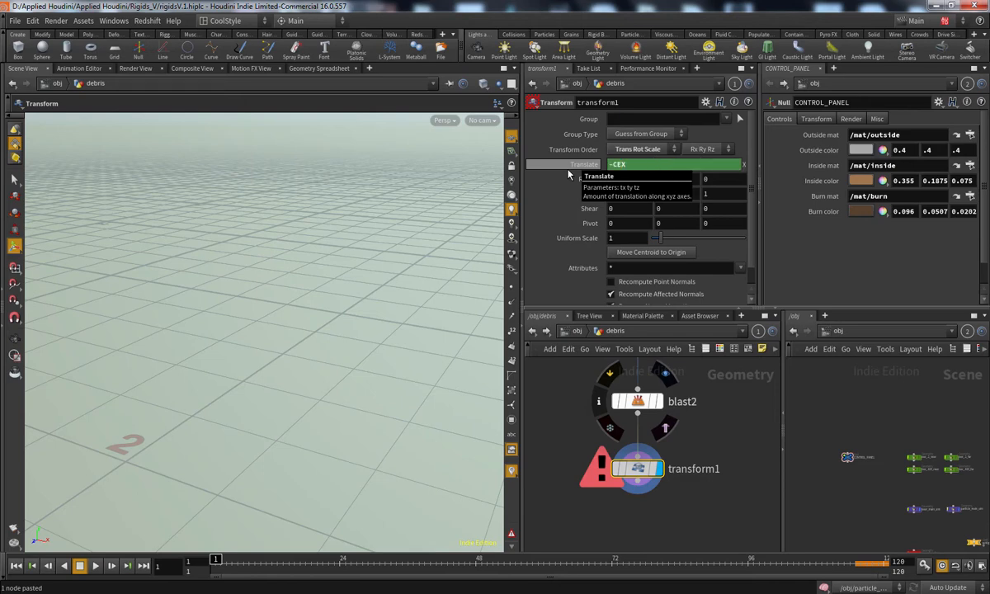
pyautogui.write('$')
pyautogui.press('Tab')
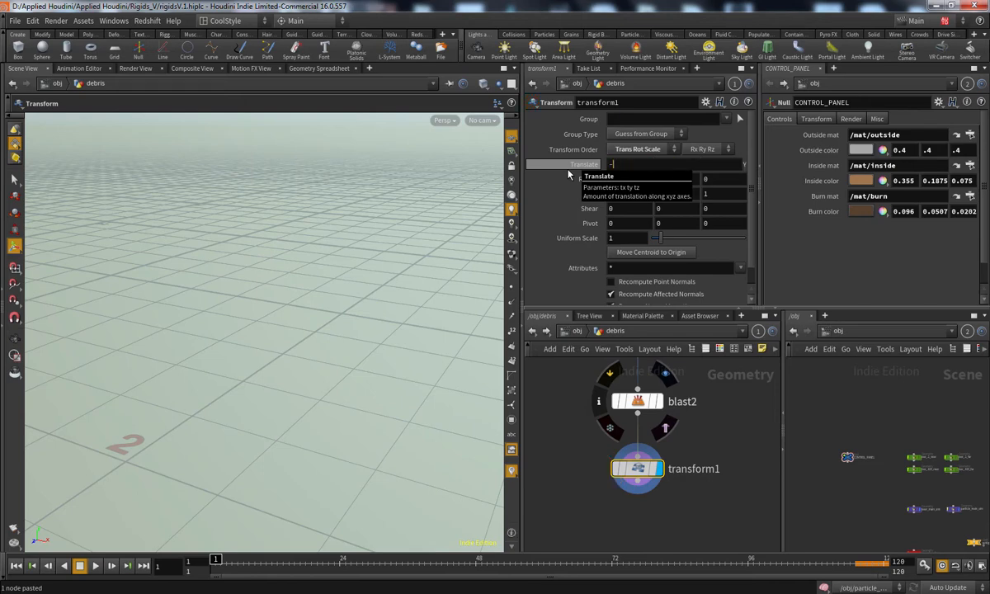
pyautogui.write('CEY')
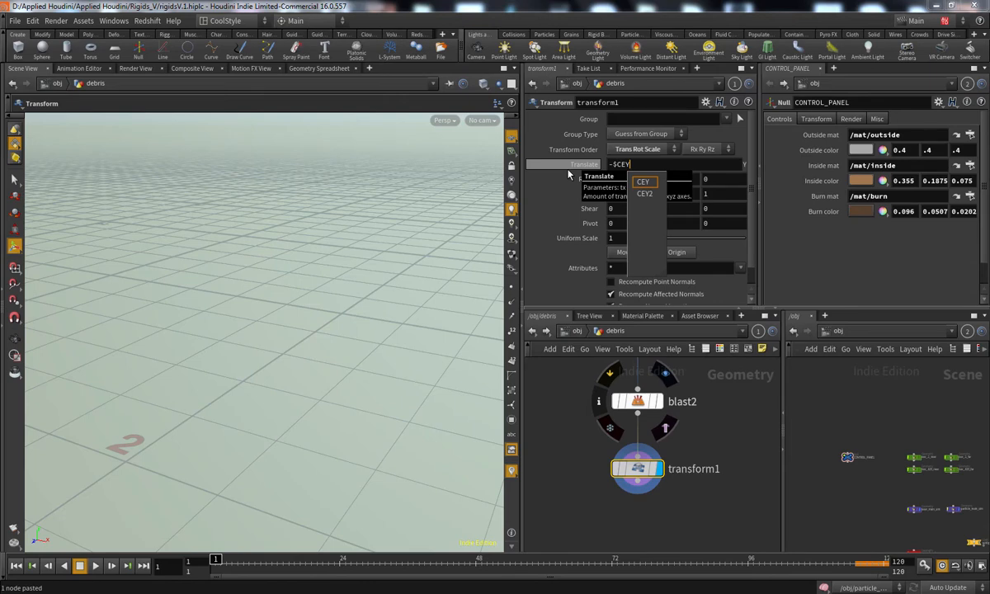
pyautogui.press('Tab')
pyautogui.write('-$CE')
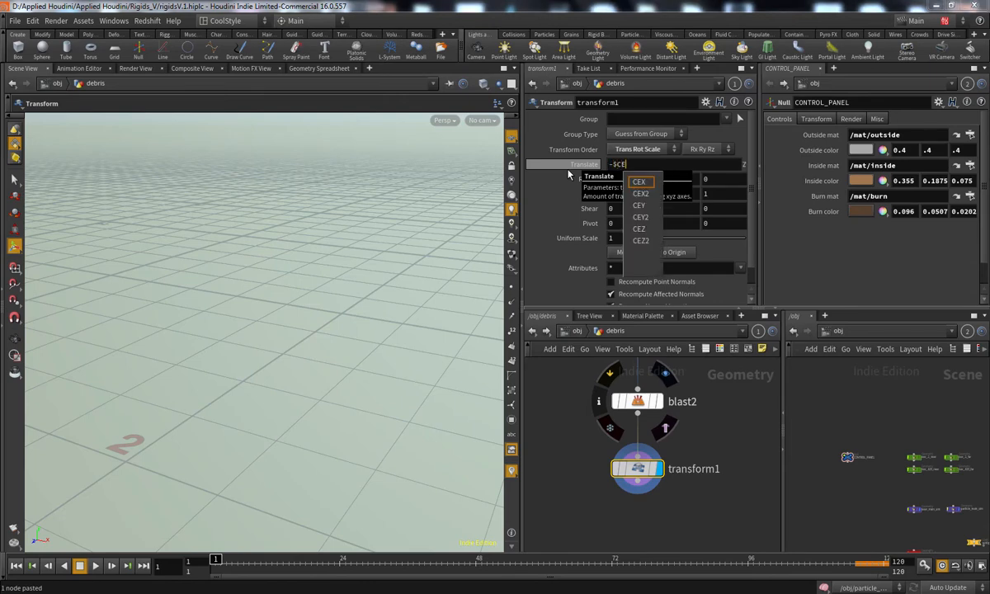
pyautogui.write('Z')
pyautogui.press('Return')
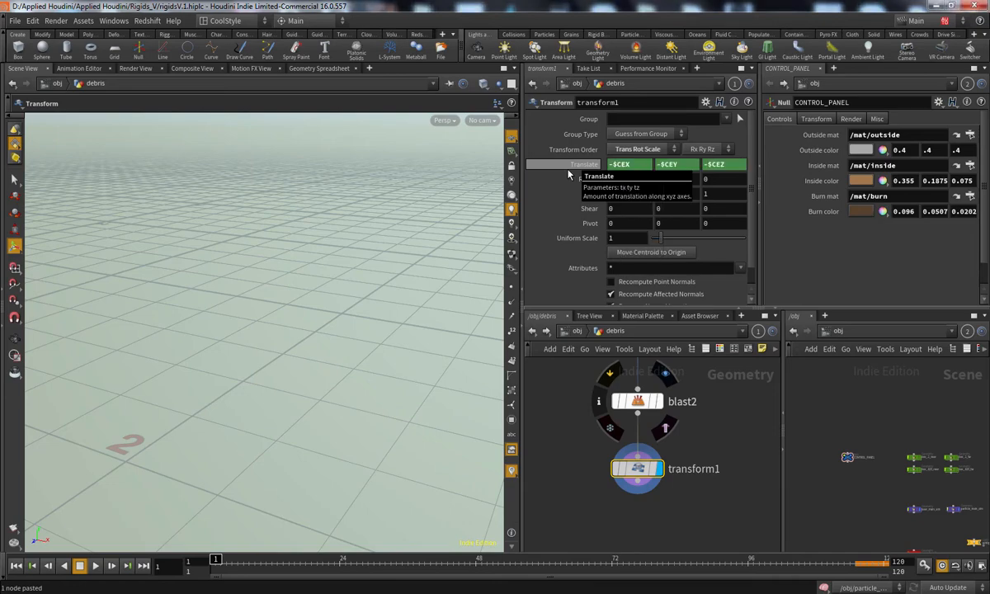
# Examine the transformed piece's position relative to the origin from several angles
pyautogui.hotkey('space', 'g')
pyautogui.moveTo(325, 459); pyautogui.dragTo(396, 470)
pyautogui.moveTo(396, 470); pyautogui.dragTo(312, 420, button='right')
pyautogui.moveTo(311, 420); pyautogui.dragTo(434, 435)
pyautogui.moveTo(435, 434); pyautogui.dragTo(388, 406, button='right')
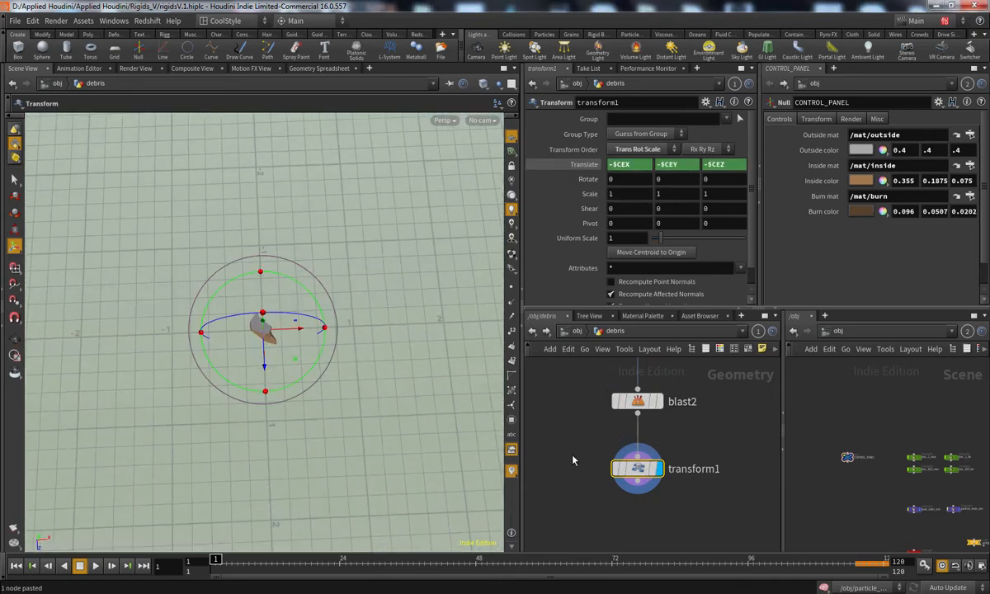
pyautogui.click(614, 470)
pyautogui.click(615, 470)
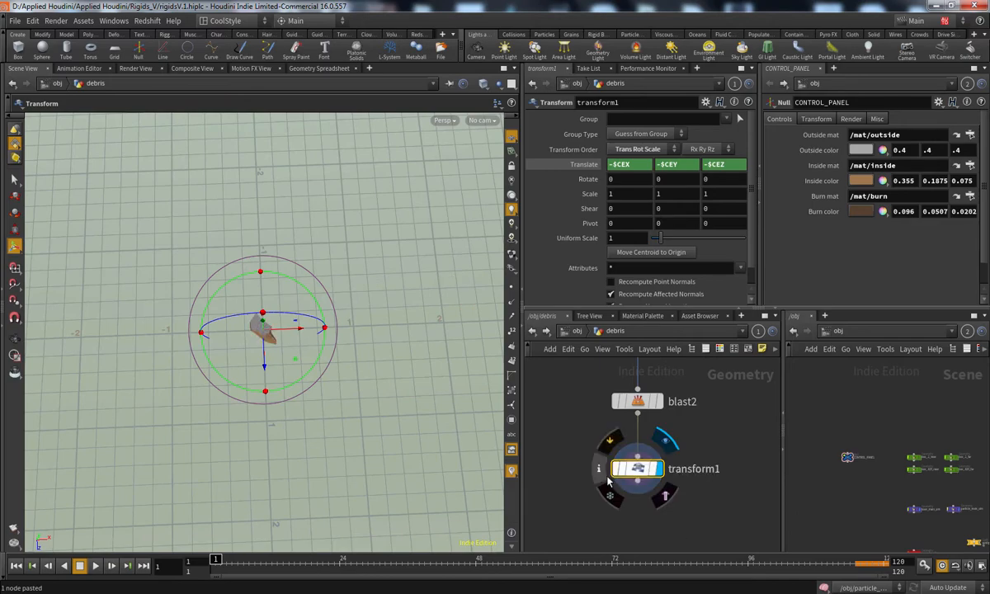
pyautogui.moveTo(343, 467); pyautogui.dragTo(382, 448)
pyautogui.press('Return')
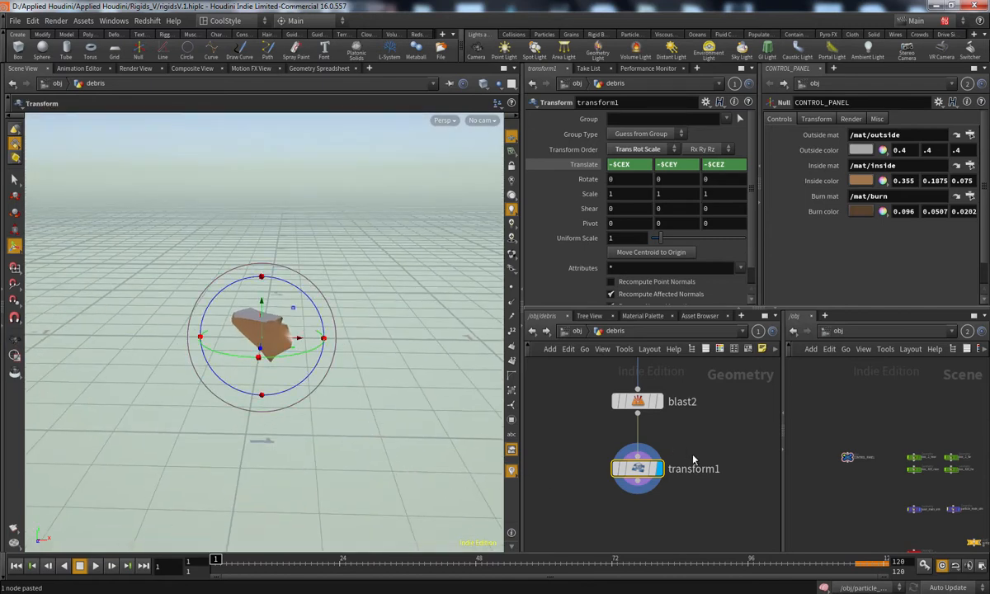
# Insert a Null node between blast2 and transform1 and name it PIECE
pyautogui.press('Tab')
pyautogui.press('Escape')
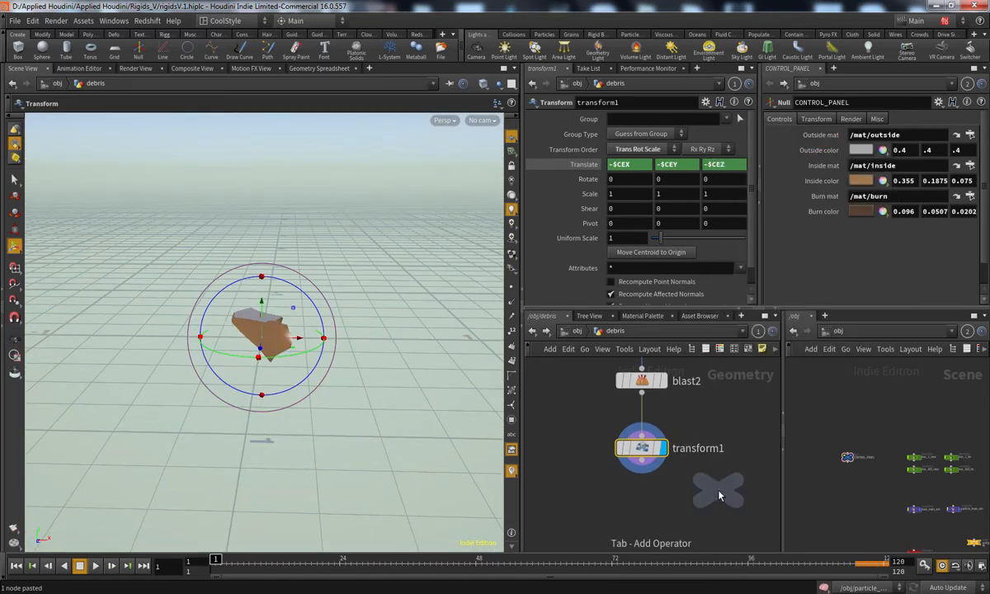
pyautogui.click(643, 416)
pyautogui.click(688, 438)
pyautogui.moveTo(691, 438); pyautogui.dragTo(647, 443)
pyautogui.write('PIECE')
pyautogui.press('Return')
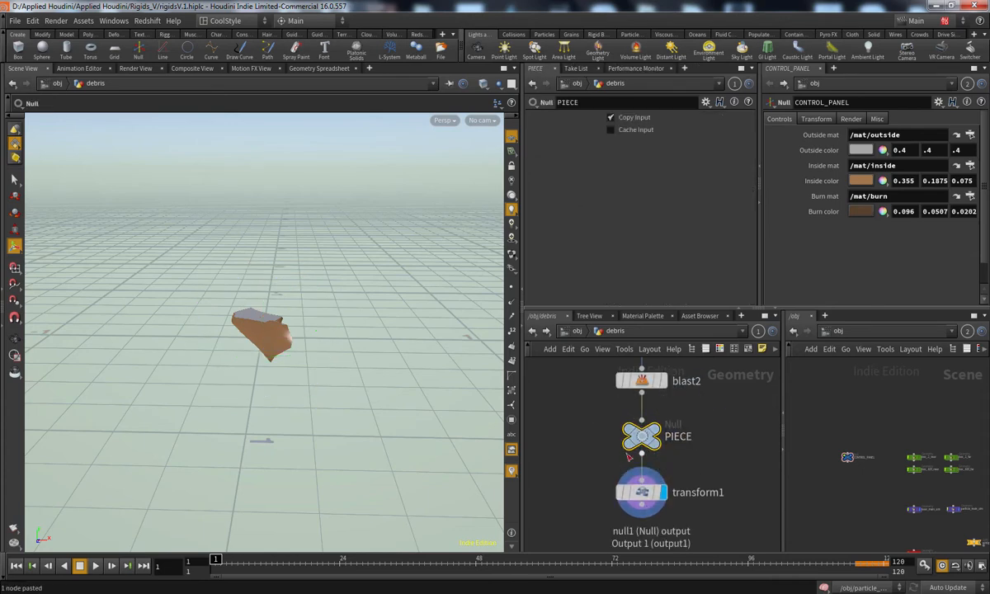
# Add an Attribute Promote node on a separate branch from connectivity1's output and display it
pyautogui.moveTo(741, 451); pyautogui.dragTo(656, 524, button='middle')
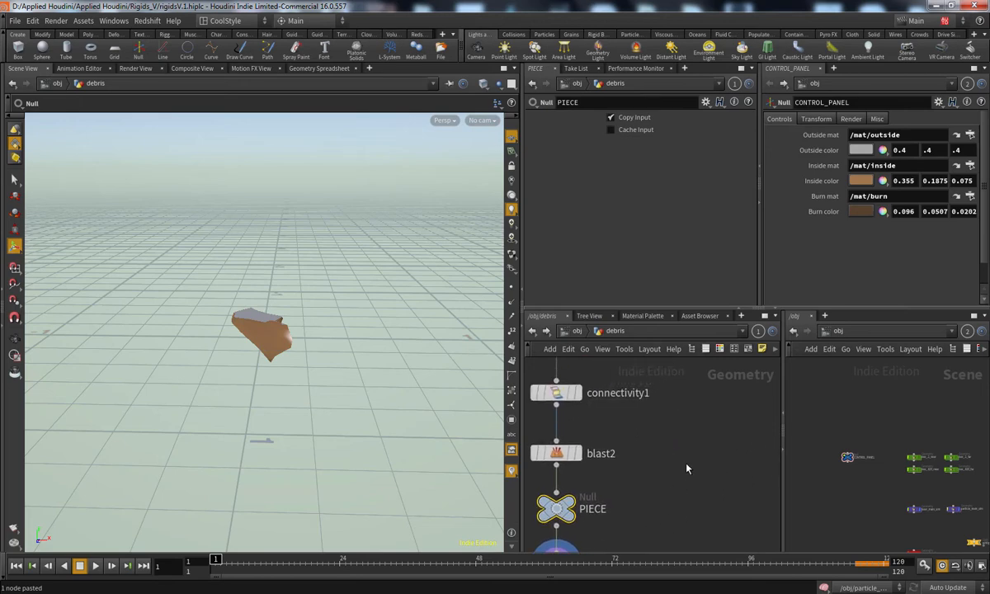
pyautogui.click(569, 394)
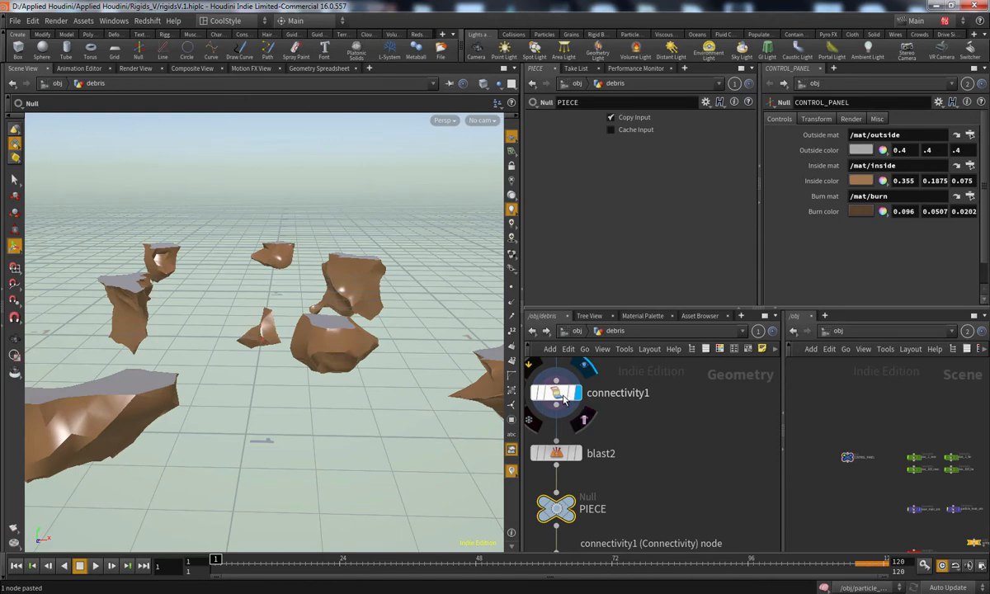
pyautogui.click(564, 399)
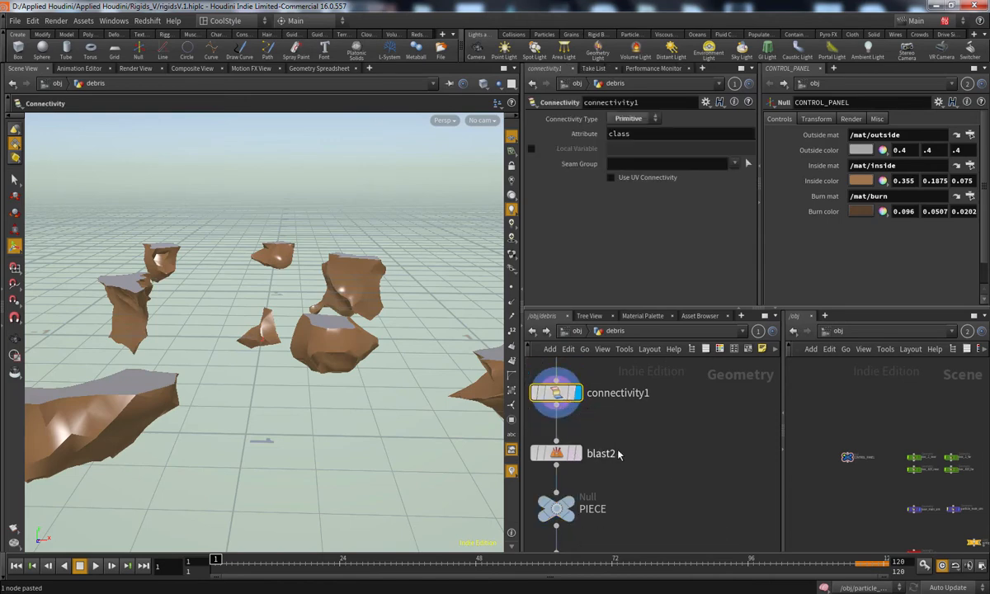
pyautogui.moveTo(649, 470); pyautogui.dragTo(643, 468, button='middle')
pyautogui.press('Tab')
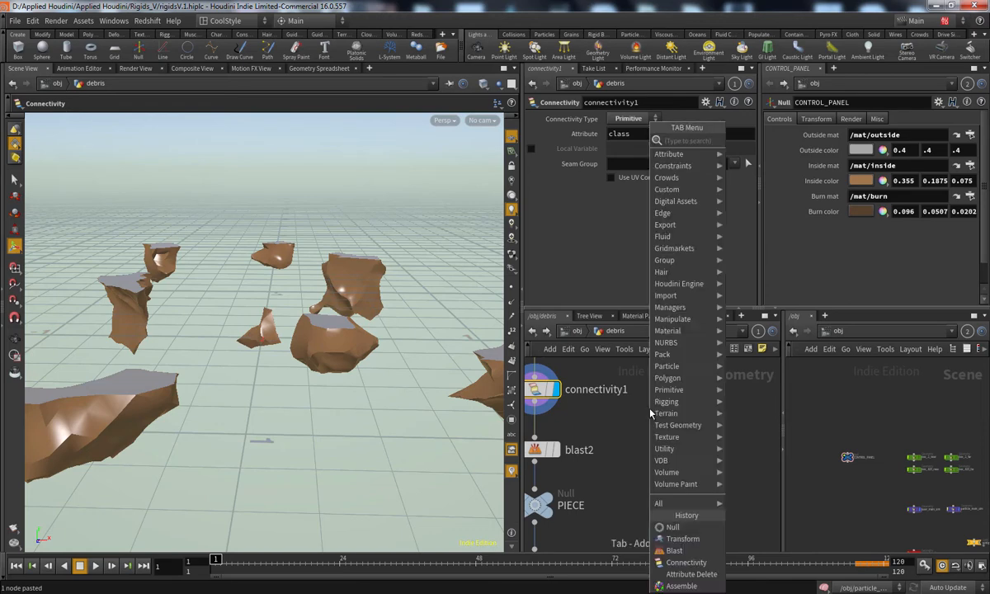
pyautogui.write('attr')
pyautogui.press('Down')
pyautogui.press('Down')
pyautogui.press('Down')
pyautogui.press('Down')
pyautogui.press('Down')
pyautogui.press('Down')
pyautogui.press('Down')
pyautogui.press('Down')
pyautogui.press('Down')
pyautogui.press('Down')
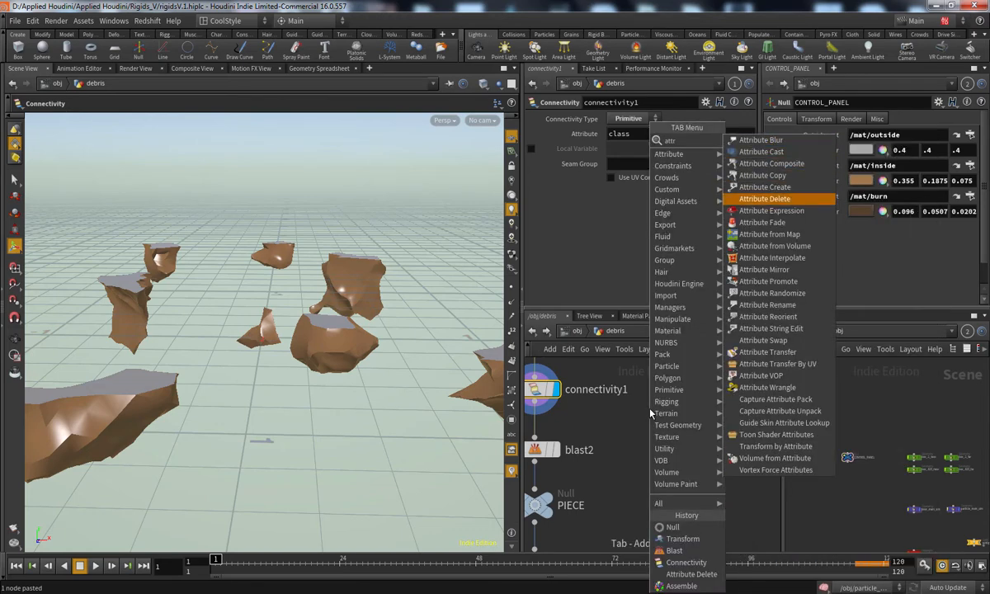
pyautogui.press('Return')
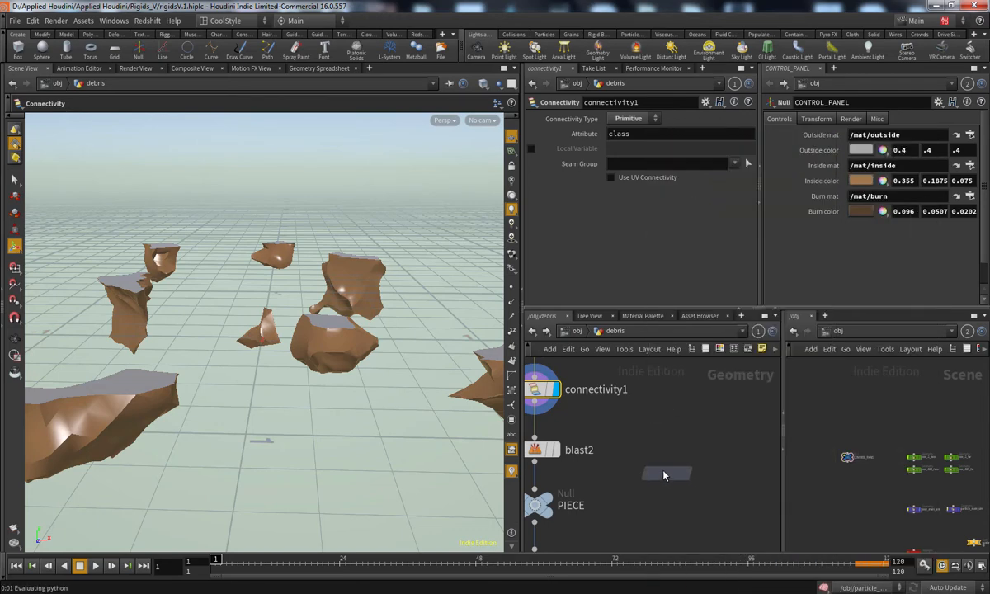
pyautogui.click(664, 471)
pyautogui.click(547, 406)
pyautogui.click(634, 423)
pyautogui.click(665, 458)
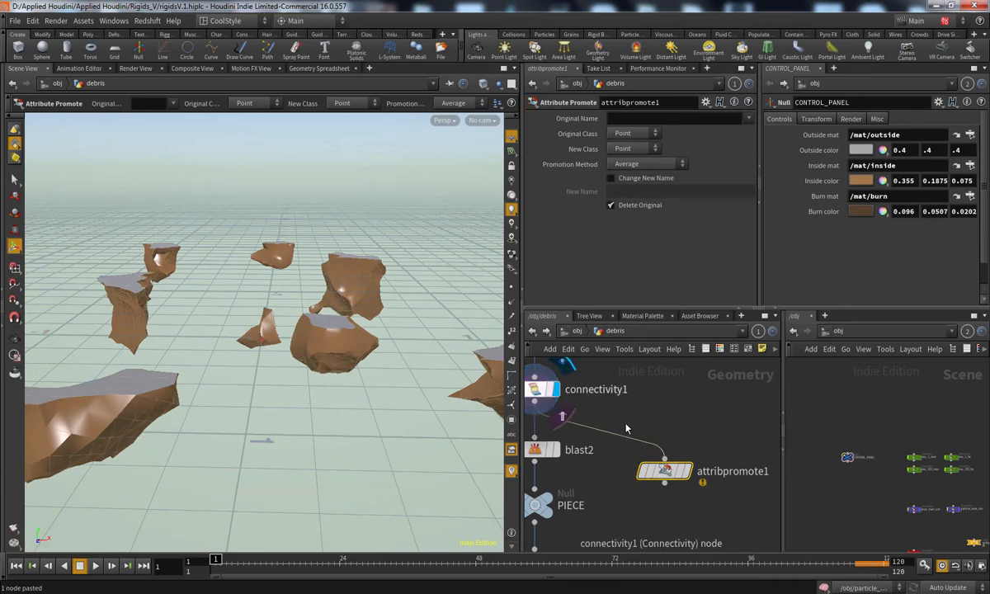
pyautogui.click(687, 470)
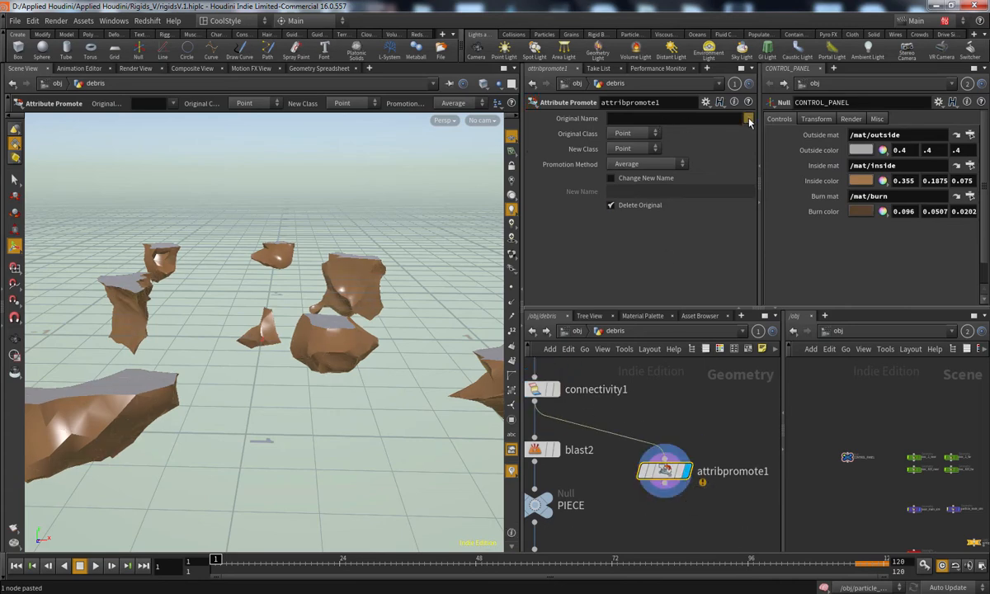
# Set attribpromote1 to promote the class attribute from Primitive to Detail using the Maximum promotion method
pyautogui.click(629, 133)
pyautogui.click(626, 154)
pyautogui.click(748, 118)
pyautogui.click(746, 156)
pyautogui.click(631, 149)
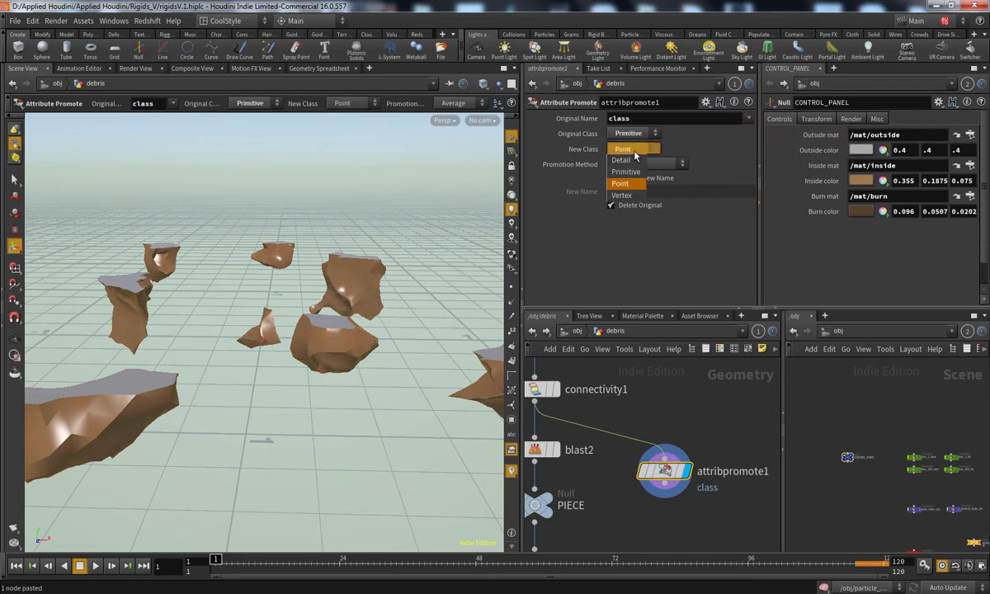
pyautogui.click(624, 159)
pyautogui.click(643, 164)
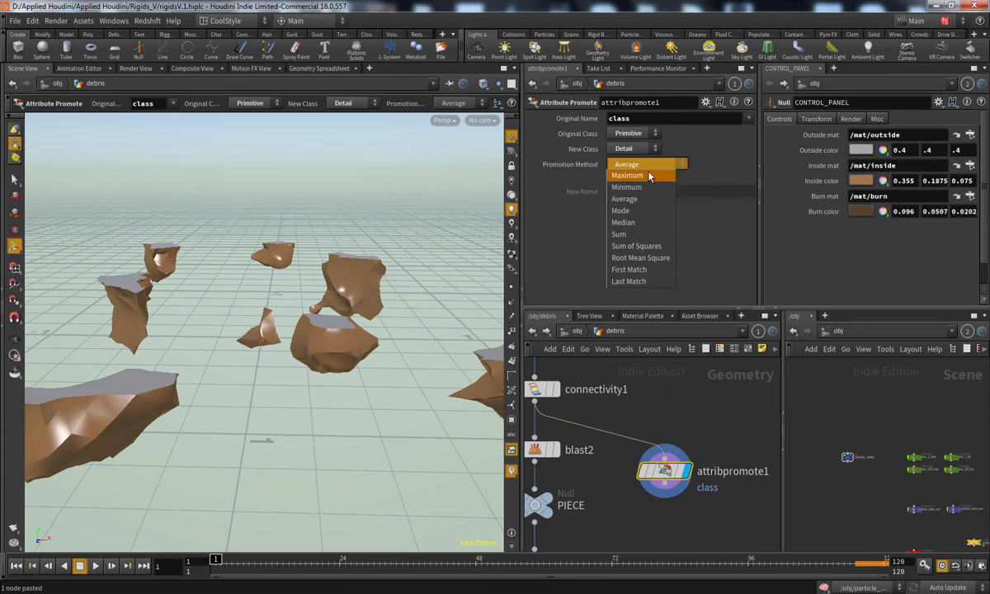
pyautogui.click(626, 175)
# Examine attribpromote1's detail and primitive attributes in the geometry spreadsheet
pyautogui.moveTo(711, 431); pyautogui.dragTo(738, 416, button='middle')
pyautogui.moveTo(699, 456); pyautogui.dragTo(699, 452)
pyautogui.click(328, 73)
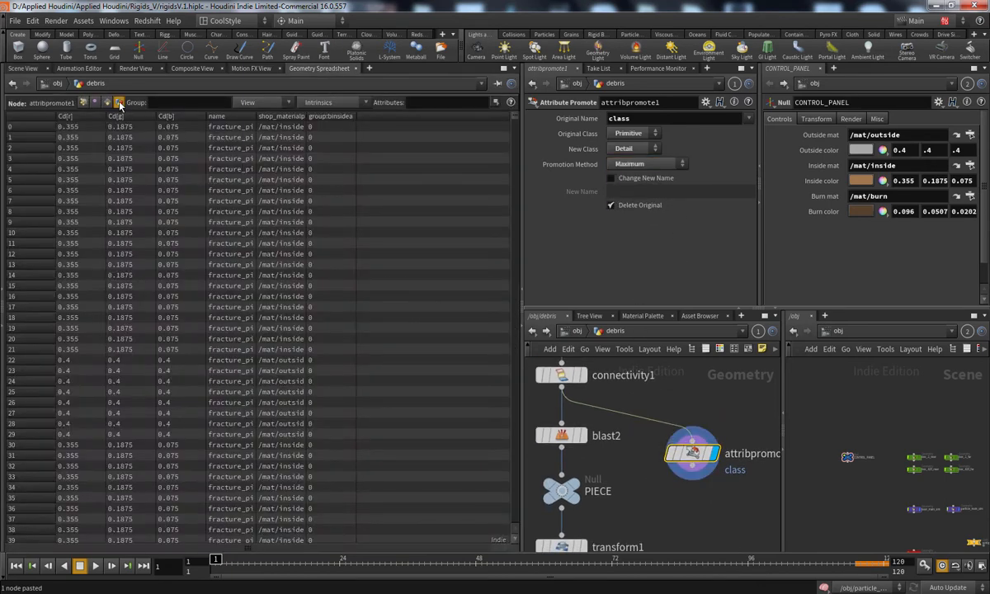
pyautogui.click(118, 102)
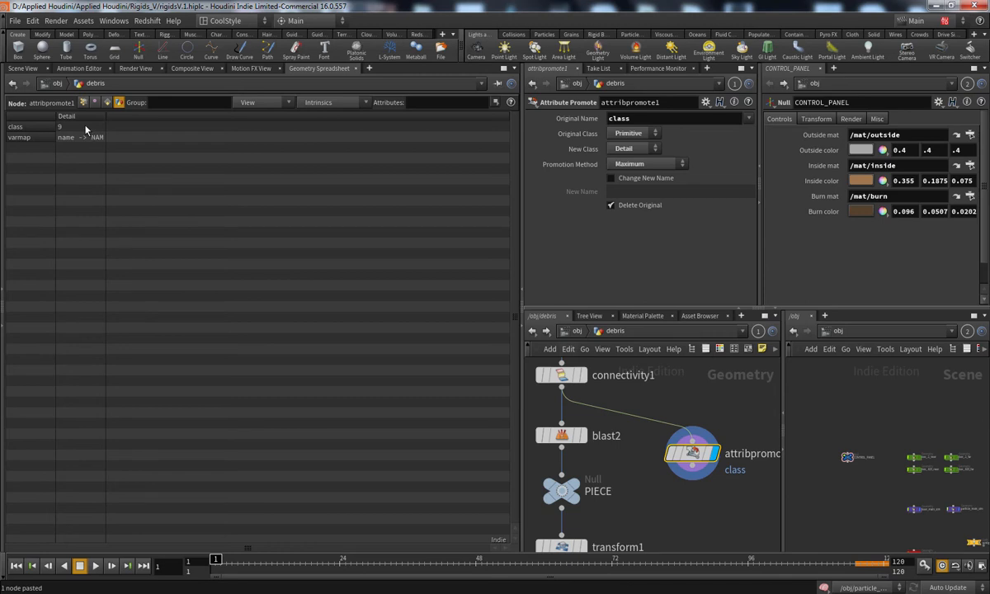
pyautogui.click(106, 104)
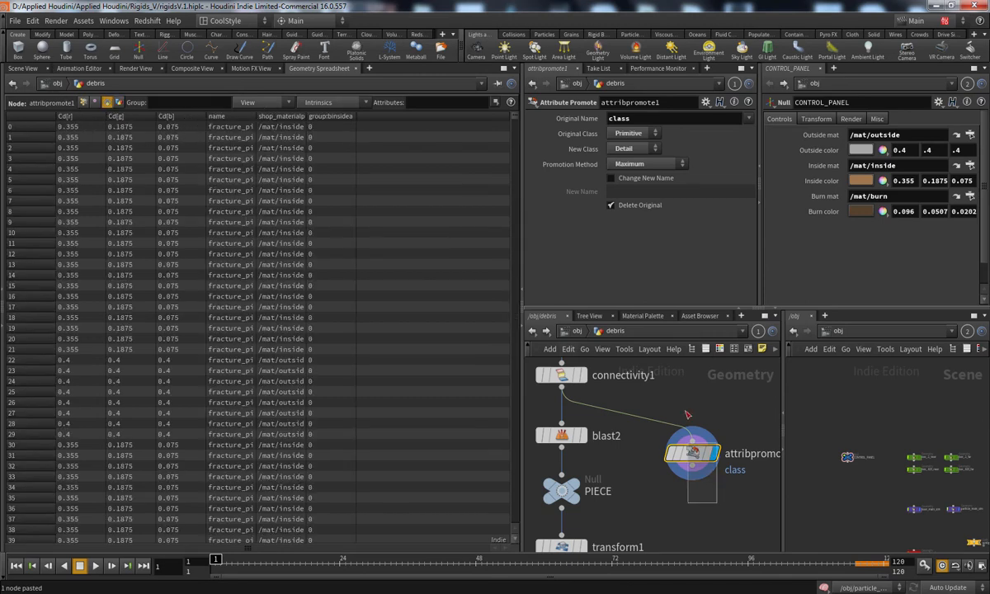
# Turn off Delete Original on attribpromote1 and check the primitive class values by sorting them in both directions
pyautogui.click(610, 204)
pyautogui.click(234, 122)
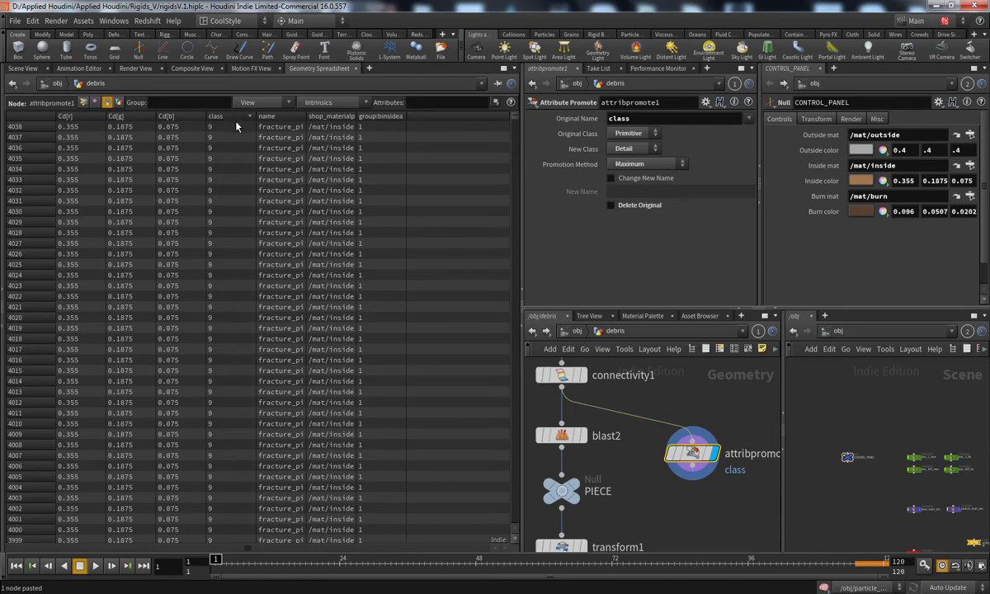
pyautogui.click(221, 116)
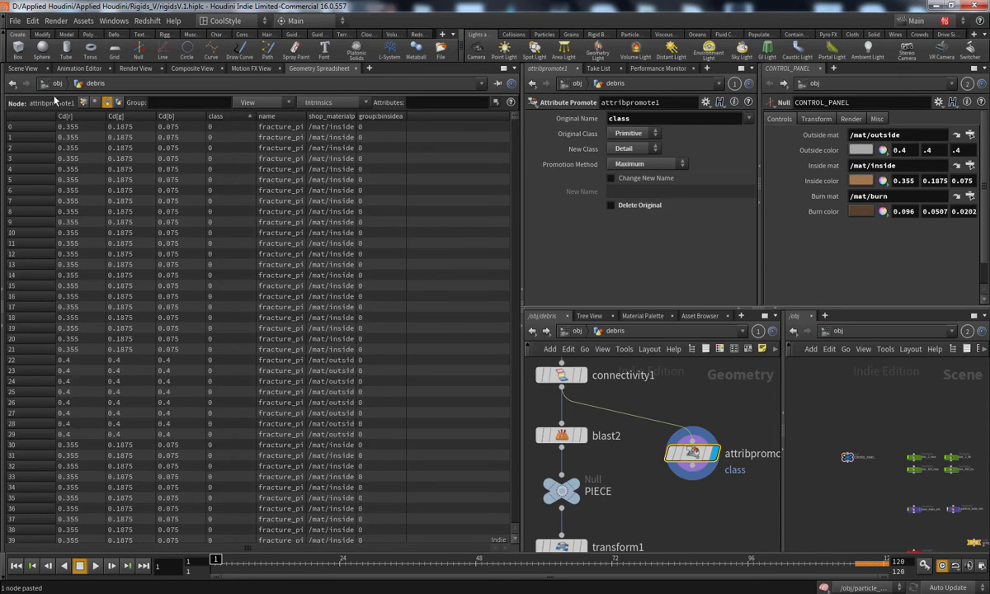
pyautogui.click(33, 68)
# Add a Null node below attribpromote1, connected to its output, and name it TOTAL
pyautogui.scroll(2, 664, 470)
pyautogui.scroll(-2, 660, 495)
pyautogui.moveTo(711, 499); pyautogui.dragTo(698, 484, button='middle')
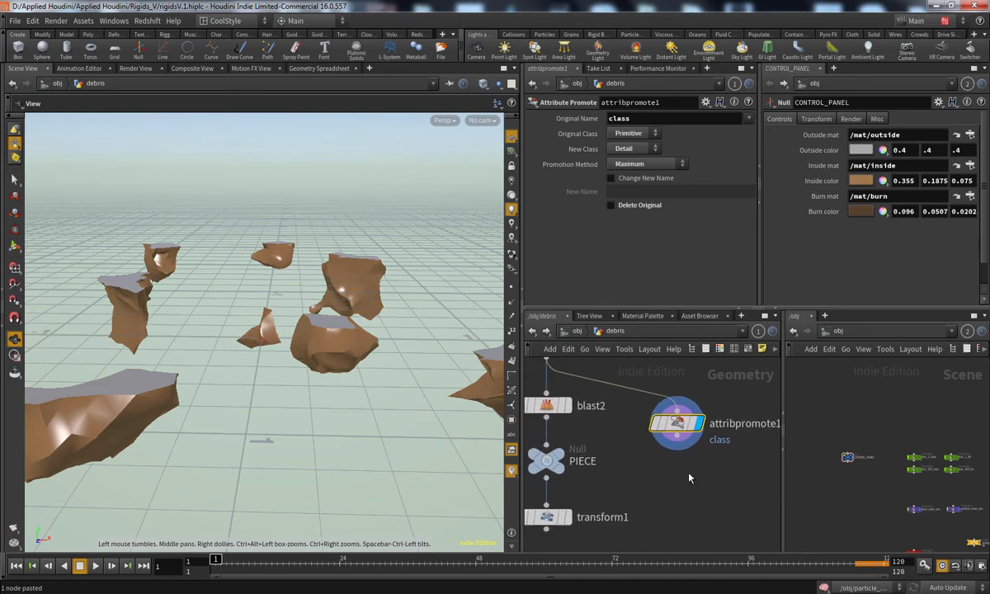
pyautogui.press('Tab')
pyautogui.write('null')
pyautogui.press('Return')
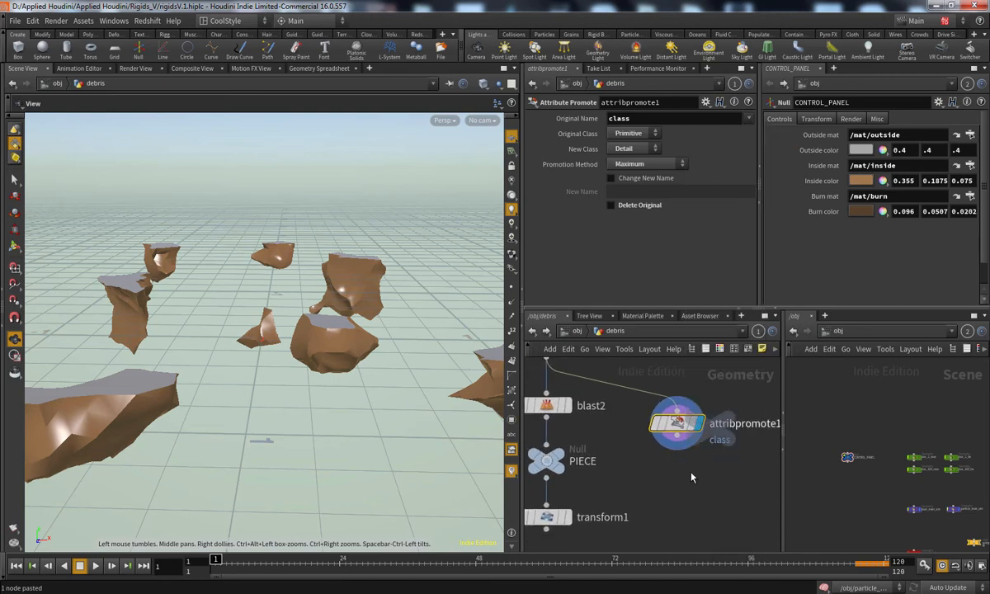
pyautogui.click(677, 484)
pyautogui.doubleClick(726, 486)
pyautogui.write('TOTAL')
pyautogui.press('Return')
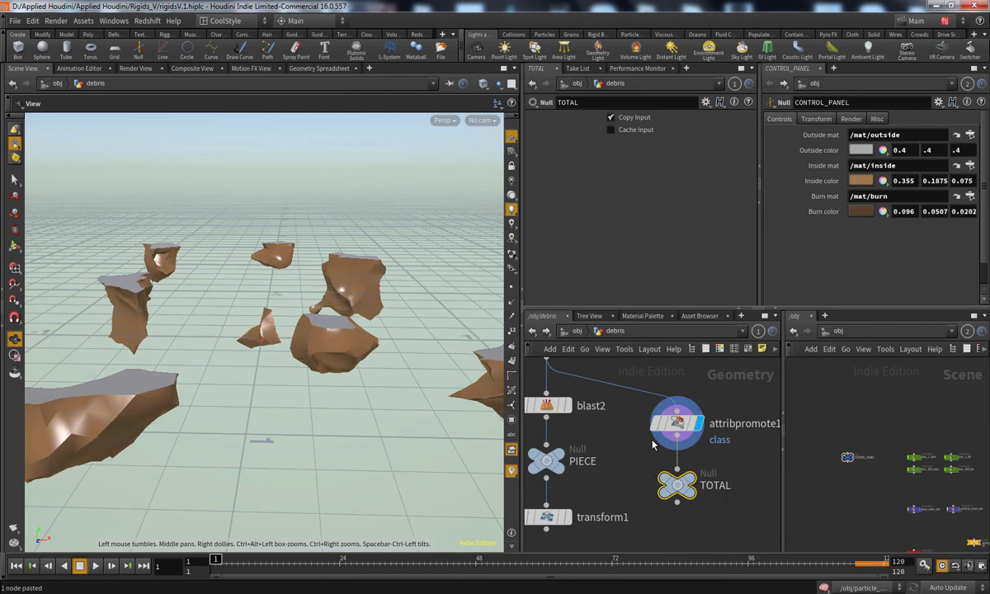
# Add a File Cache node connected to transform1's output and rename it filecache_debris
pyautogui.moveTo(582, 545); pyautogui.dragTo(634, 465, button='middle')
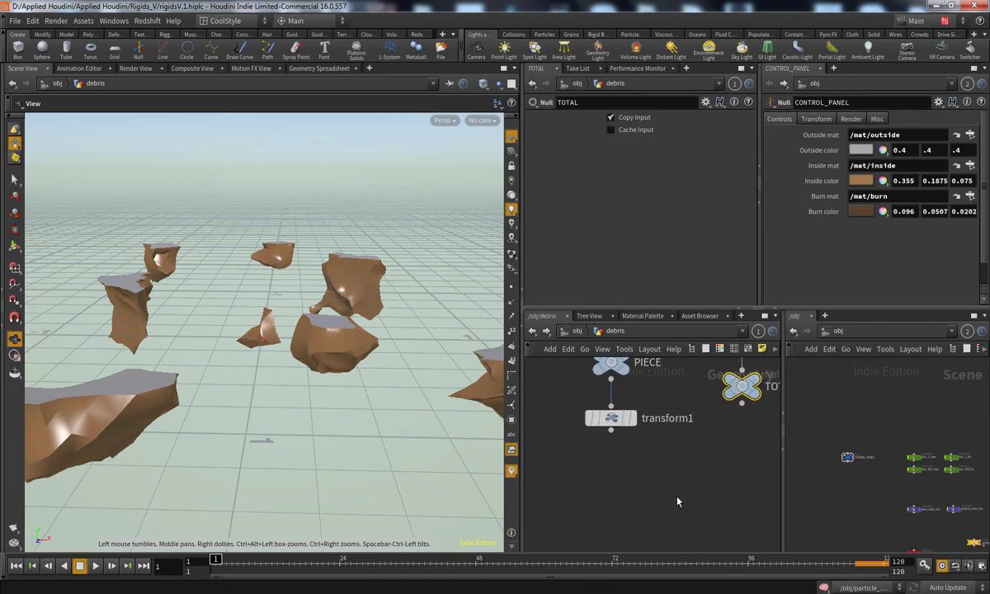
pyautogui.press('Tab')
pyautogui.write('file')
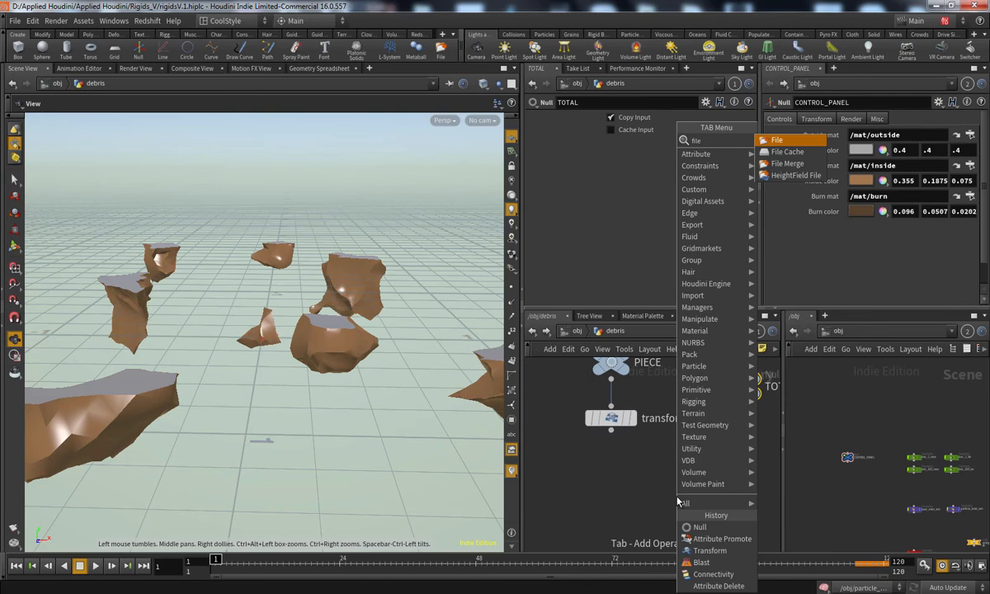
pyautogui.press('Down')
pyautogui.press('Return')
pyautogui.click(610, 480)
pyautogui.click(612, 429)
pyautogui.click(646, 490)
pyautogui.moveTo(682, 485); pyautogui.dragTo(700, 484)
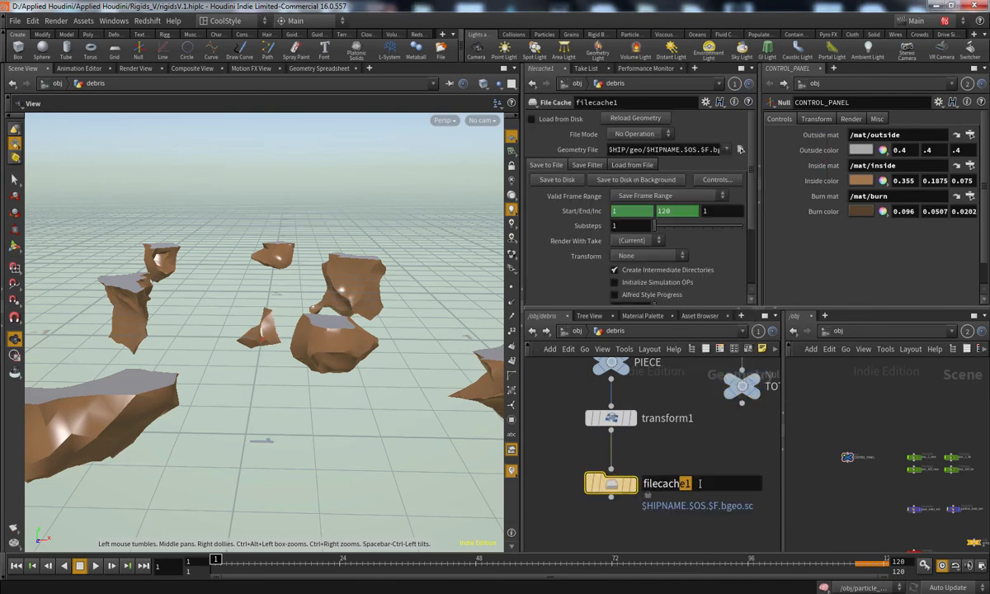
pyautogui.write('e_debris')
pyautogui.press('Return')
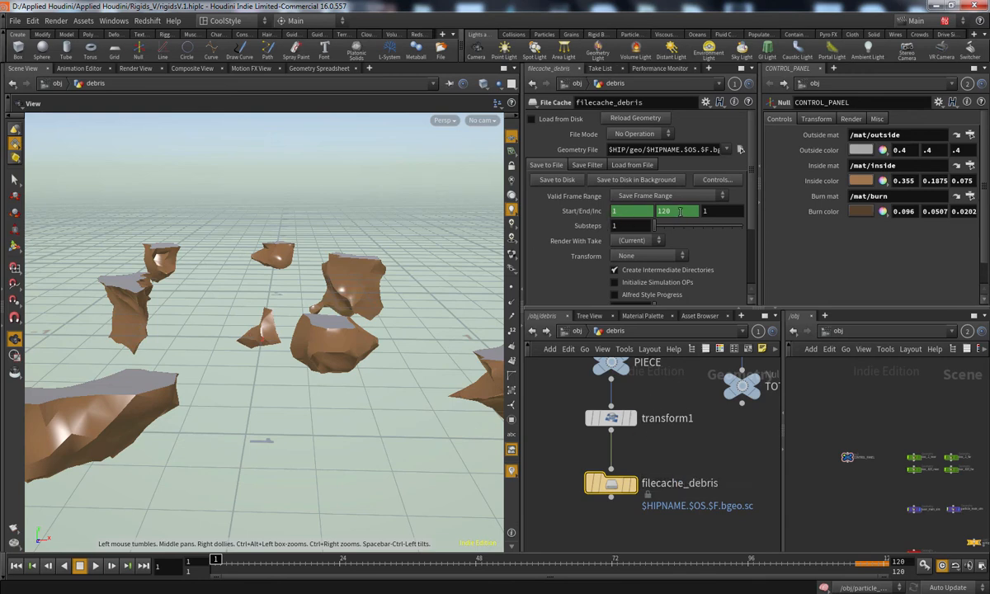
# Replace filecache_debris's end frame with the expression detail("../TOTAL/","class",0)+1
pyautogui.rightClick(679, 212)
pyautogui.click(710, 325)
pyautogui.write('de')
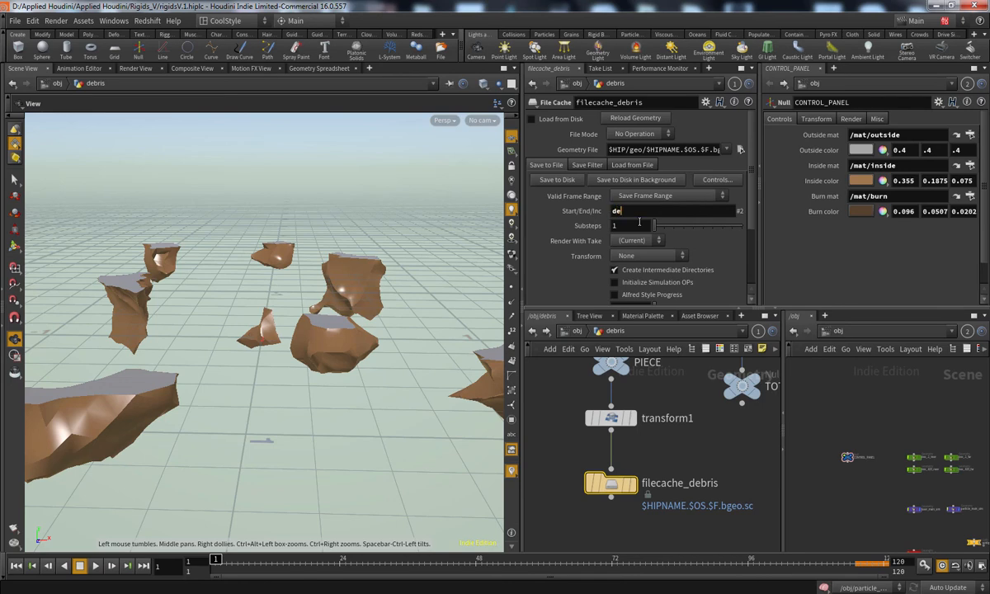
pyautogui.write('tail("../TOTPOT')
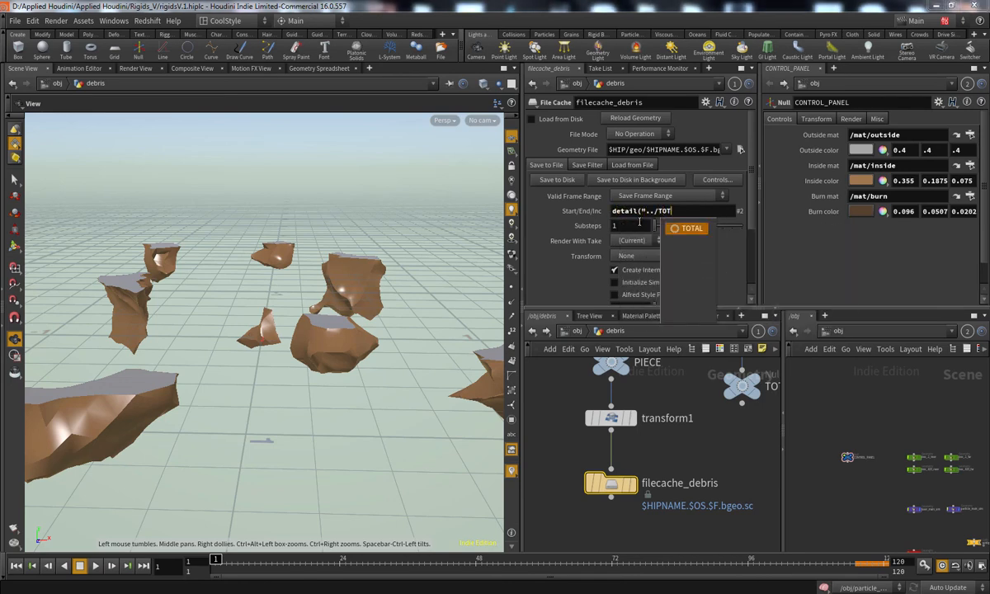
pyautogui.write('AL/","')
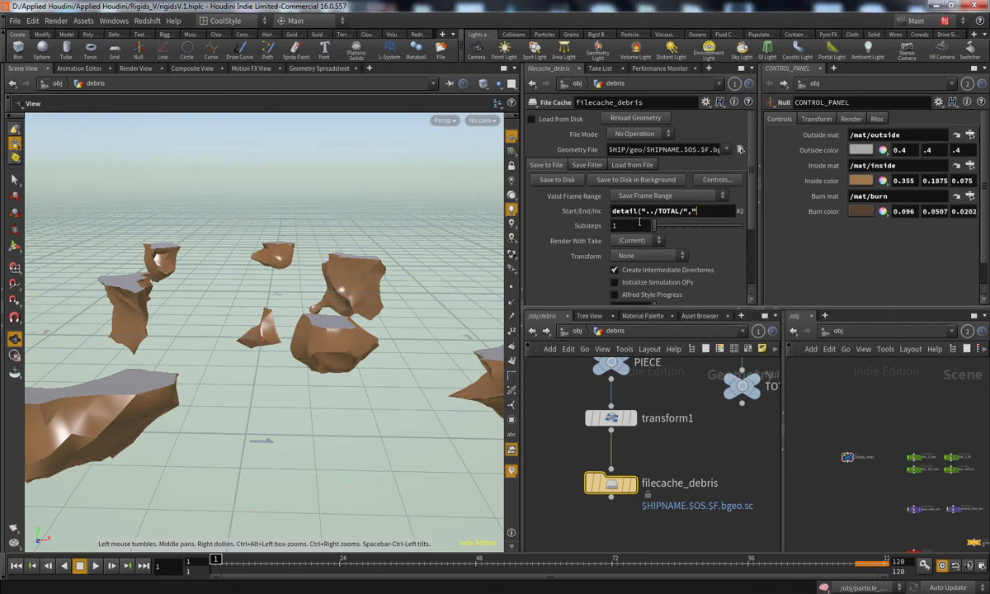
pyautogui.write('class",0)+1')
pyautogui.press('Return')
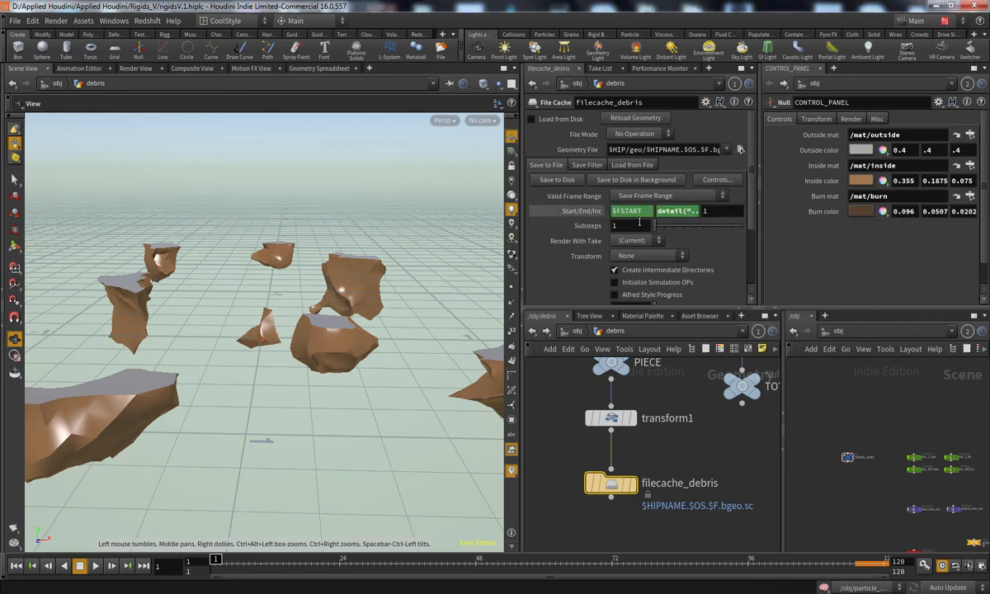
pyautogui.click(603, 211)
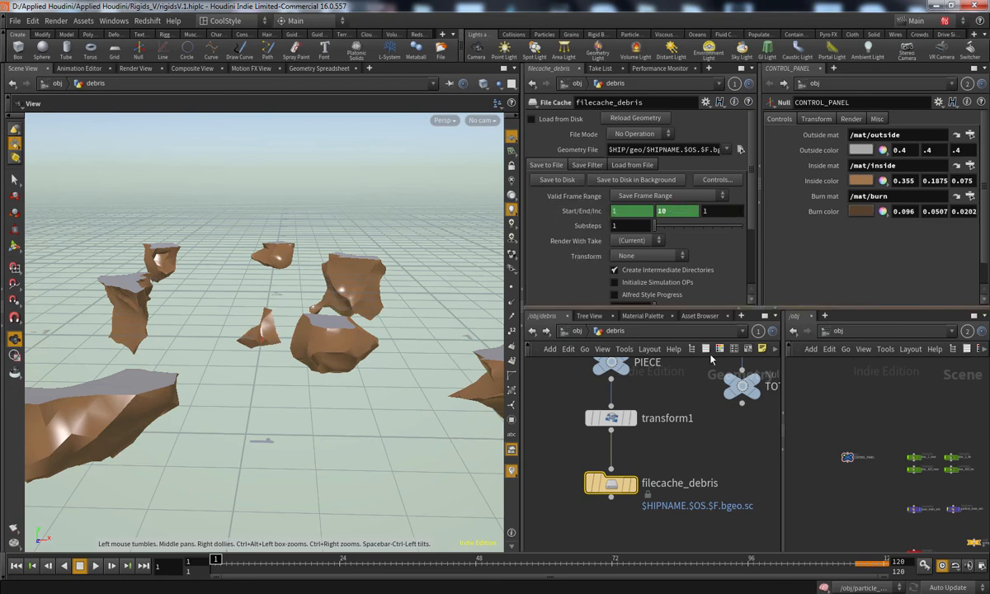
# Replace filecache_debris's geometry file path with one starting $JOB/debris/piece.$F
pyautogui.moveTo(713, 452); pyautogui.dragTo(691, 458, button='middle')
pyautogui.click(630, 149)
pyautogui.press('End')
pyautogui.hotkey('ctrl', 'a')
pyautogui.press('BackSpace')
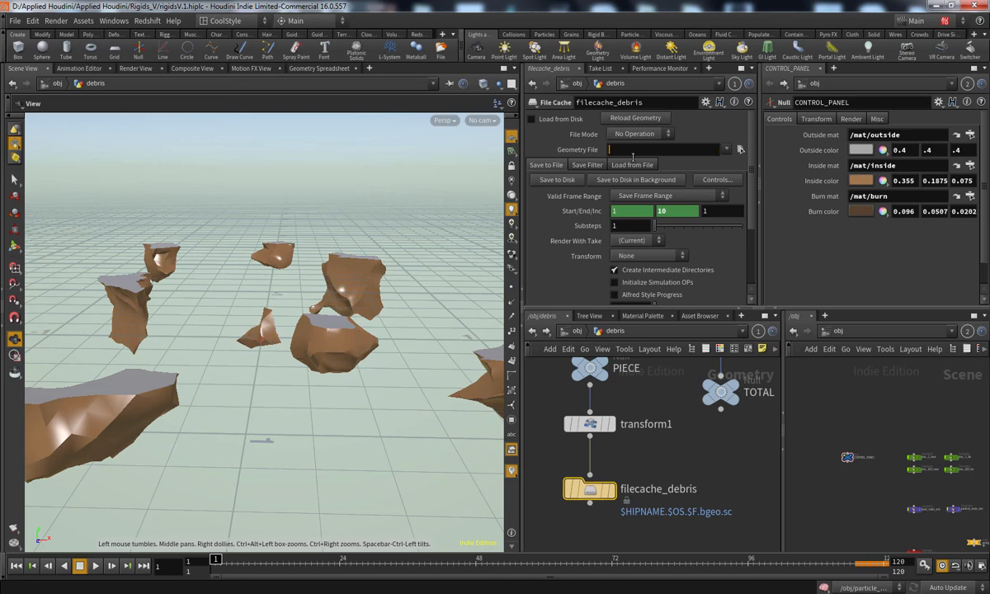
pyautogui.write('$JOB')
pyautogui.write('$F.')
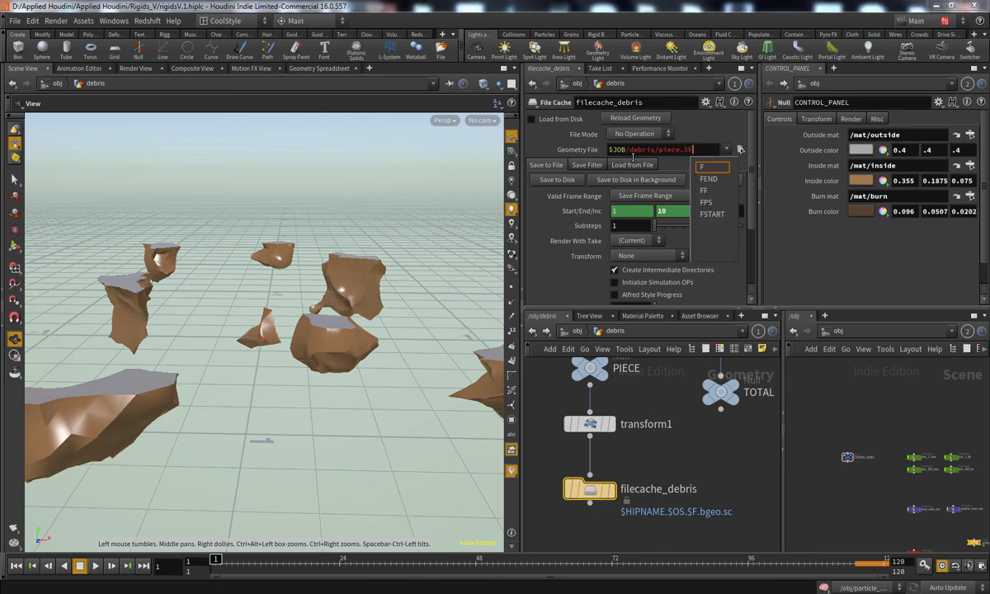